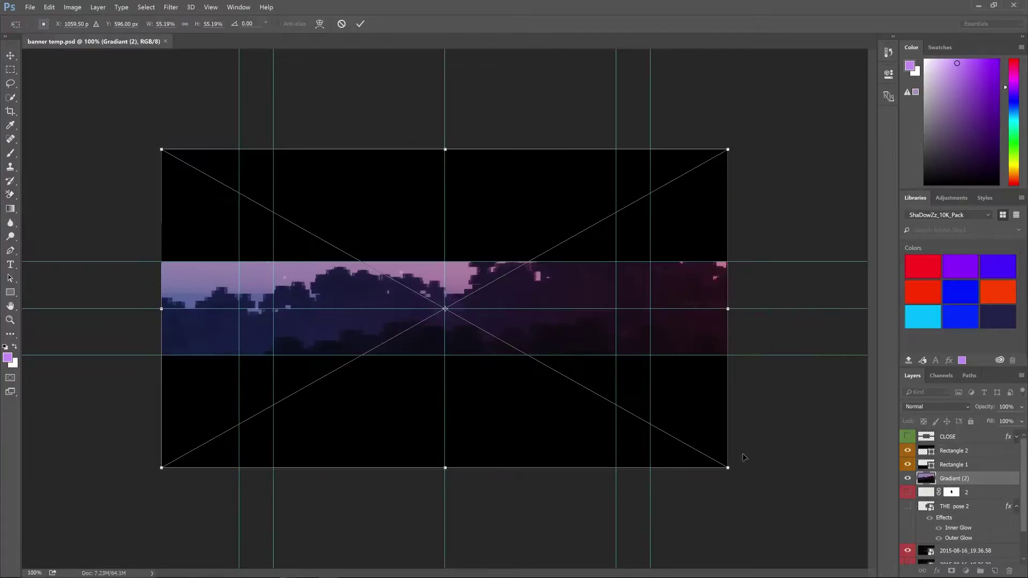
Place Screenshot Night (21) from the Landscape night folder of Dragiboom's Colorful Screenshot pack V2 onto the banner above Gradiant (2).
{"action": "left_click", "coordinate": [212, 570]}
{"action": "left_click", "coordinate": [328, 229]}
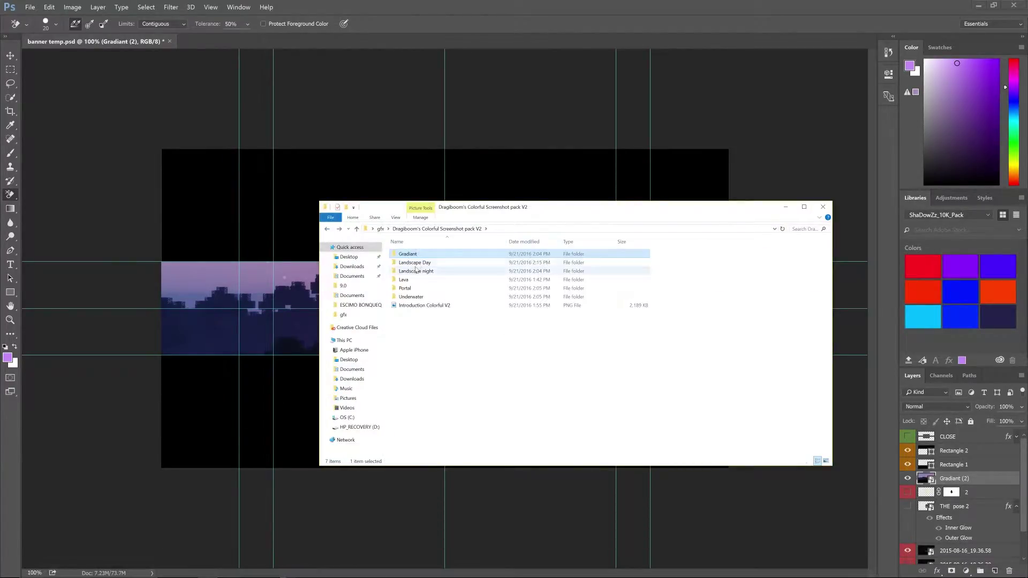
{"action": "double_click", "coordinate": [418, 271]}
{"action": "double_click", "coordinate": [436, 259]}
{"action": "key", "text": "alt+F4"}
{"action": "left_click_drag", "start_coordinate": [436, 259], "coordinate": [345, 503]}
{"action": "key", "text": "Return"}
Preview Screenshot Night (54) and (53) and look through the Underwater folder for other background images.
{"action": "left_click", "coordinate": [212, 571]}
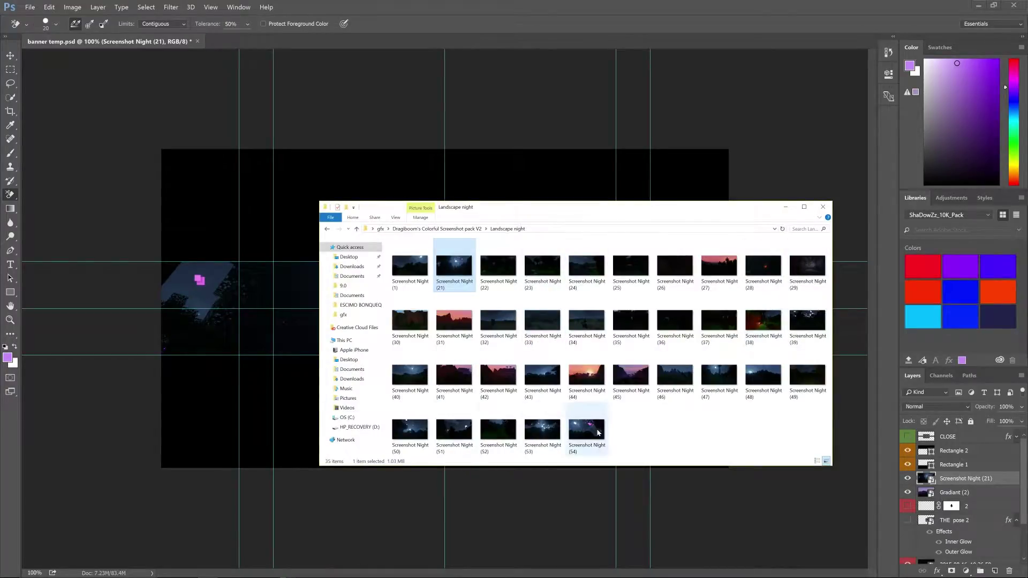
{"action": "double_click", "coordinate": [573, 432]}
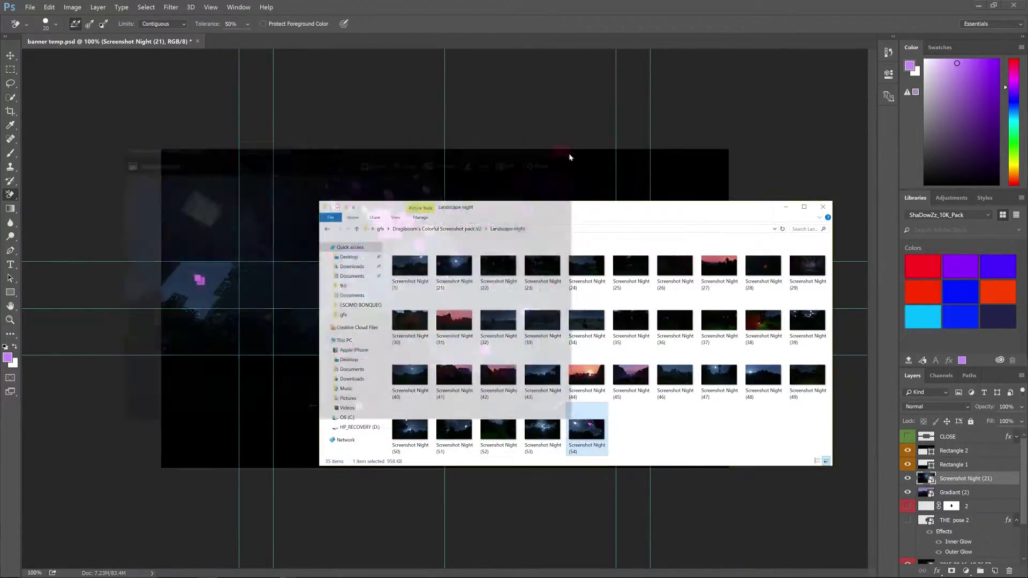
{"action": "key", "text": "Left"}
{"action": "left_click", "coordinate": [572, 145]}
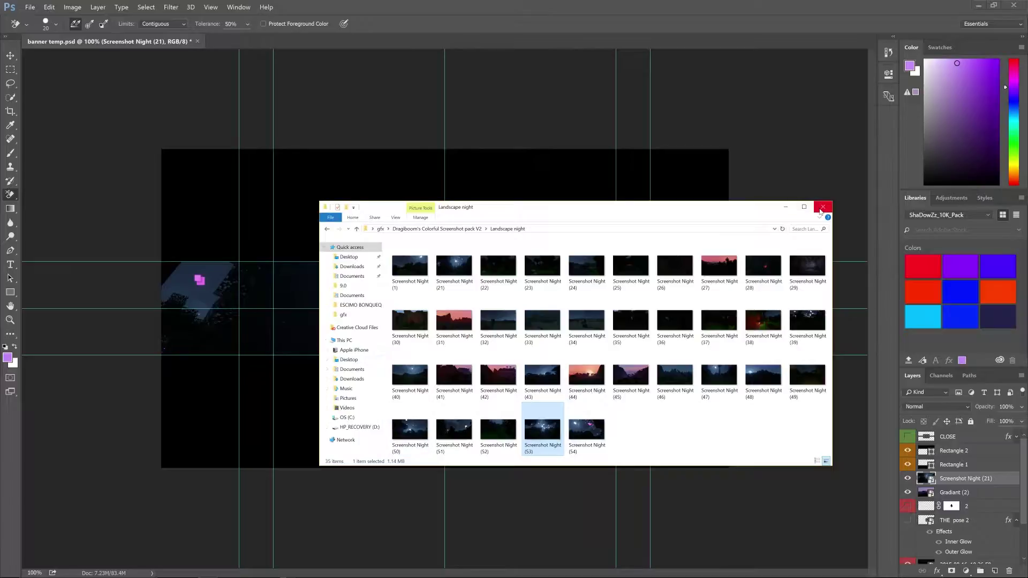
{"action": "left_click", "coordinate": [357, 228]}
{"action": "double_click", "coordinate": [427, 289]}
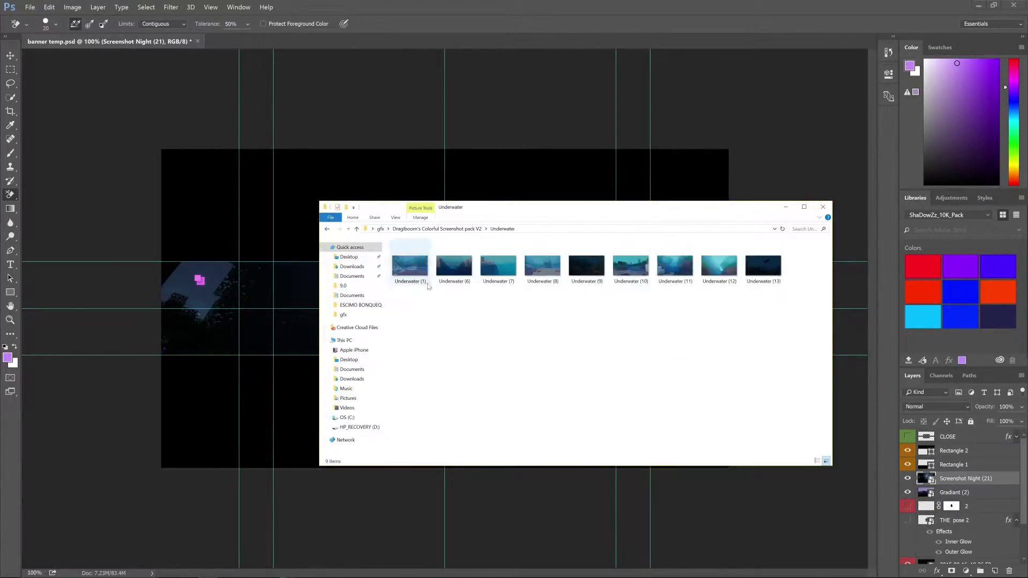
{"action": "key", "text": "BackSpace"}
{"action": "key", "text": "alt+Up"}
Look through the night screenshots in Dev Arts SS Pack V2 for a possible banner background.
{"action": "double_click", "coordinate": [413, 267]}
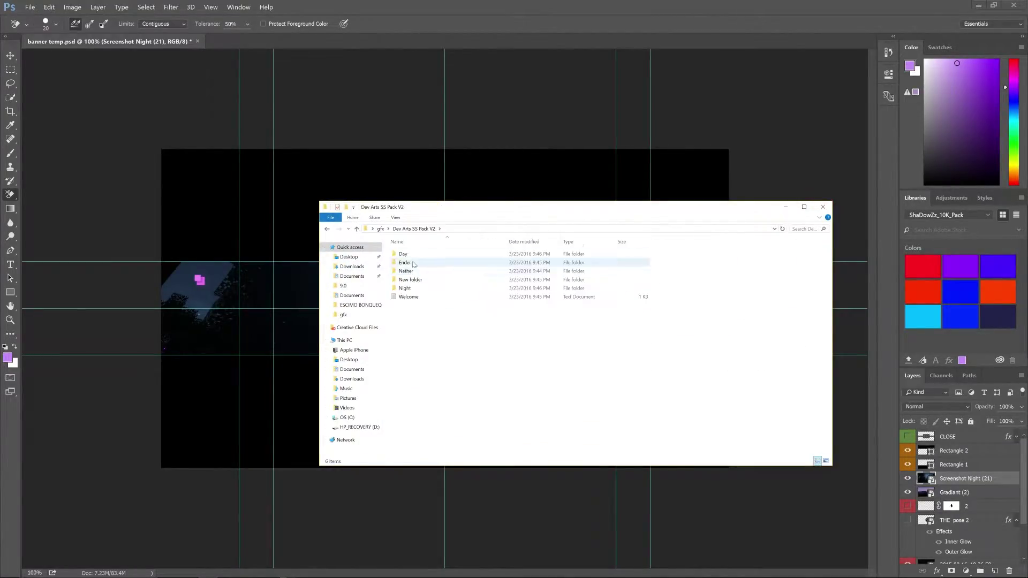
{"action": "double_click", "coordinate": [417, 290]}
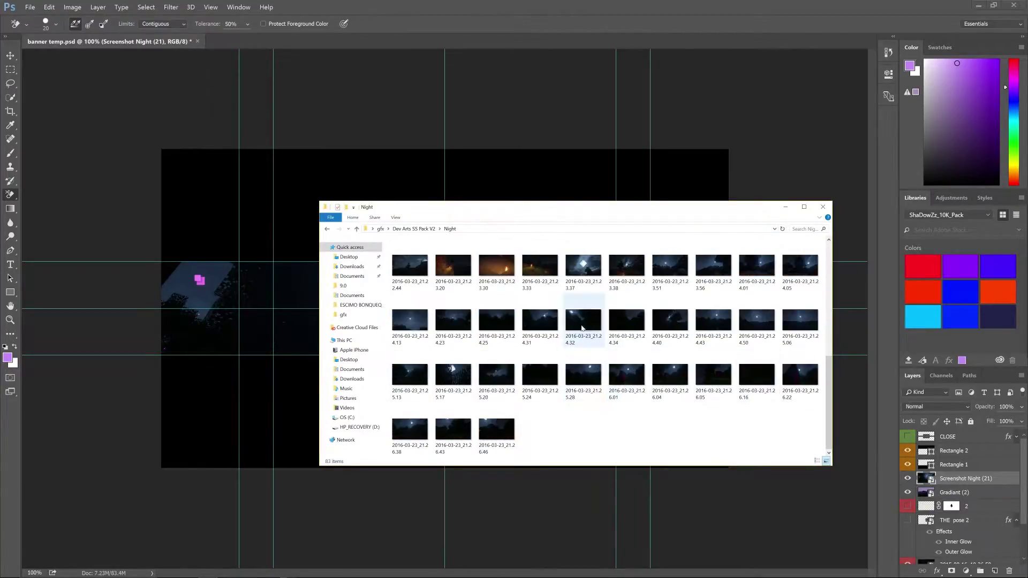
{"action": "key", "text": "BackSpace"}
{"action": "key", "text": "alt+Up"}
Look through the Night folder inside Screenshot's and preview images 10, 11 and 12.
{"action": "double_click", "coordinate": [518, 268]}
{"action": "double_click", "coordinate": [518, 266]}
{"action": "key", "text": "alt+Up"}
{"action": "double_click", "coordinate": [418, 271]}
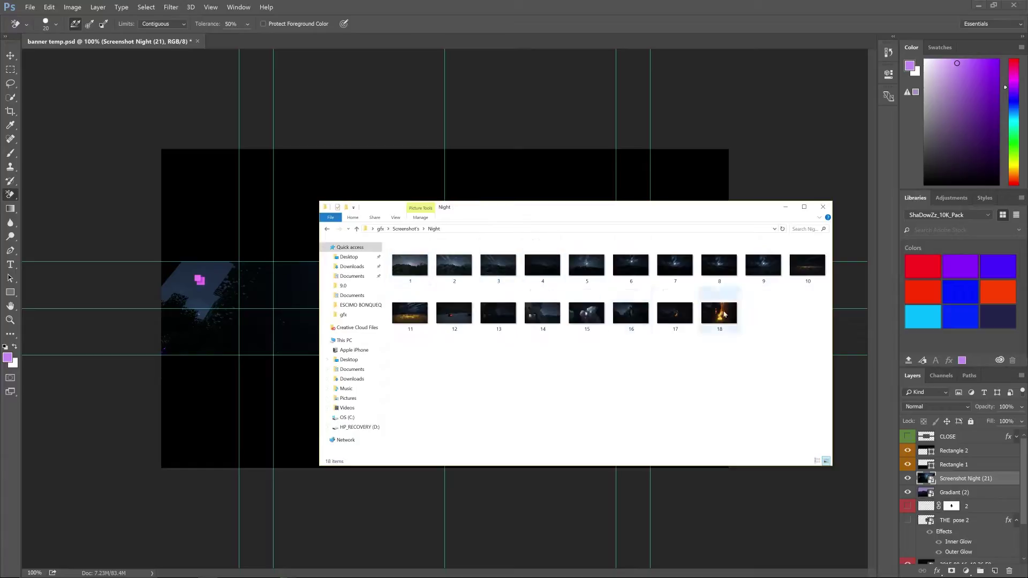
{"action": "double_click", "coordinate": [808, 265]}
{"action": "left_click", "coordinate": [571, 146]}
{"action": "double_click", "coordinate": [410, 313]}
{"action": "left_click", "coordinate": [572, 146]}
{"action": "double_click", "coordinate": [454, 313]}
{"action": "left_click", "coordinate": [571, 146]}
Place image 9 from the Torches xd folder onto the banner and scale it to the full canvas width.
{"action": "left_click", "coordinate": [327, 229]}
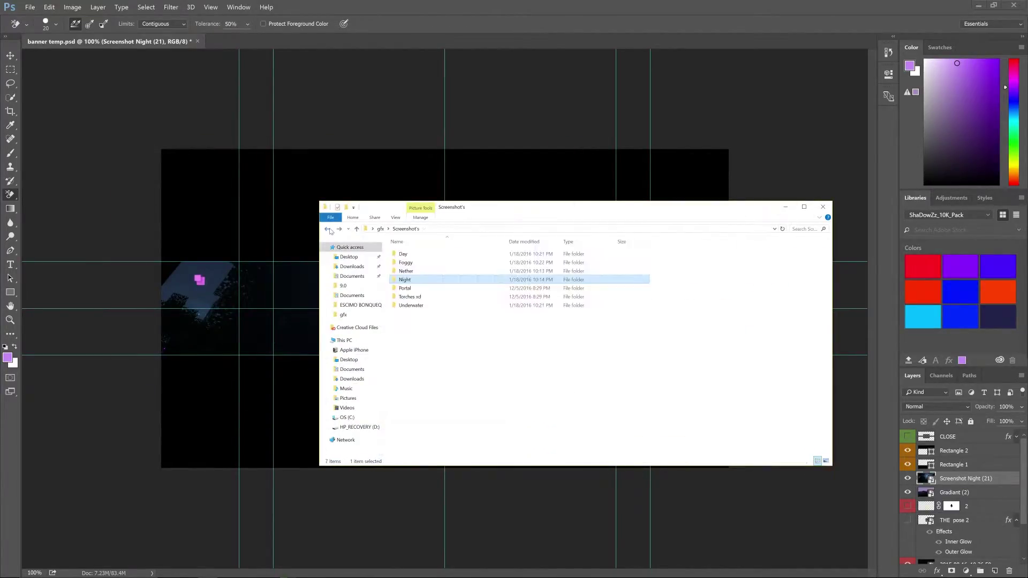
{"action": "double_click", "coordinate": [422, 296]}
{"action": "double_click", "coordinate": [410, 312]}
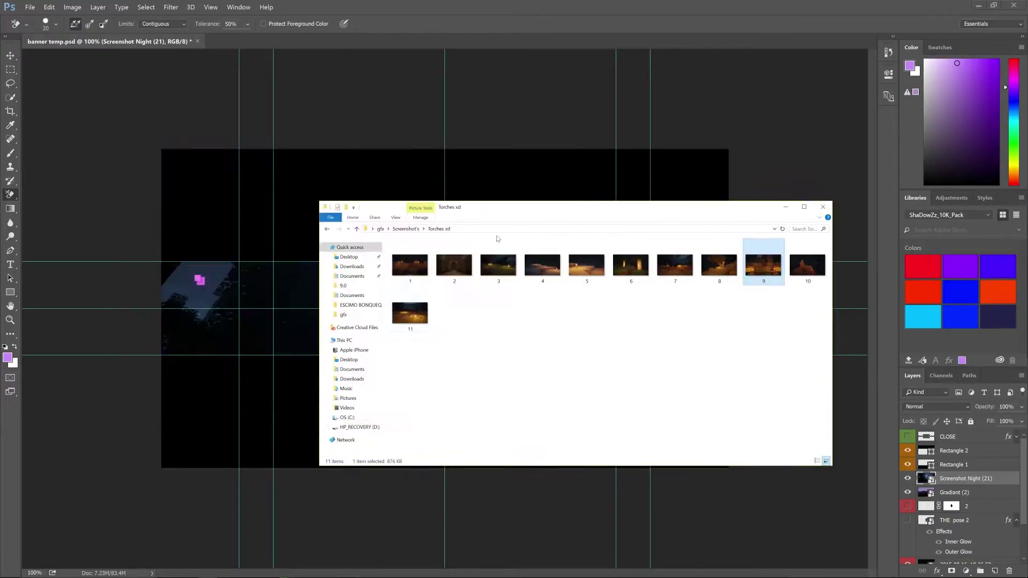
{"action": "left_click", "coordinate": [572, 145]}
{"action": "left_click_drag", "start_coordinate": [763, 266], "coordinate": [171, 307]}
{"action": "left_click_drag", "start_coordinate": [728, 309], "coordinate": [728, 309]}
{"action": "left_click_drag", "start_coordinate": [530, 297], "coordinate": [538, 270]}
{"action": "key", "text": "Return"}
Open RapsGFX Pack from the gfx folder and hide its Close and Encadrement groups.
{"action": "key", "text": "alt+Tab"}
{"action": "left_click", "coordinate": [327, 228]}
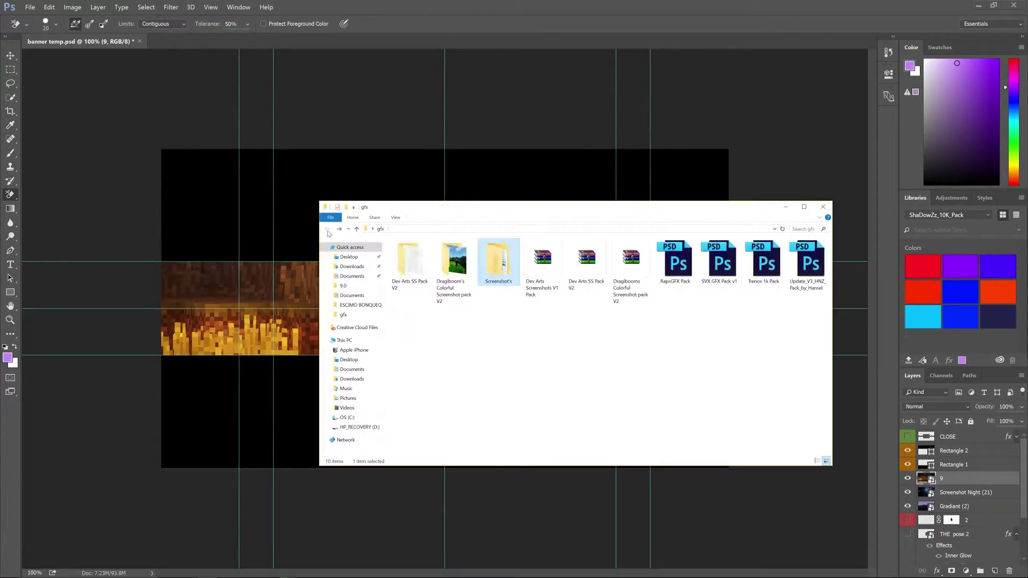
{"action": "double_click", "coordinate": [673, 263]}
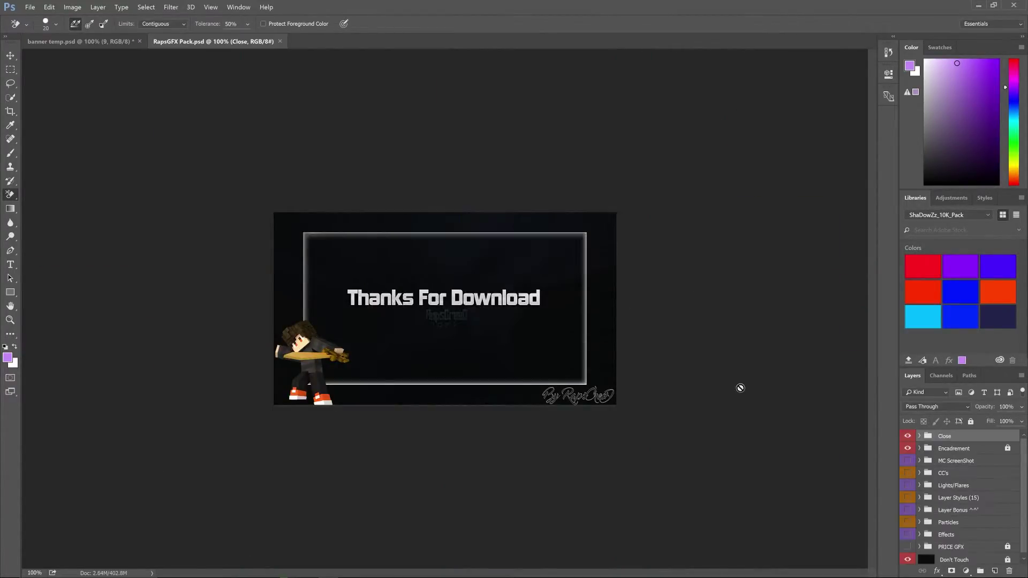
{"action": "left_click", "coordinate": [914, 449]}
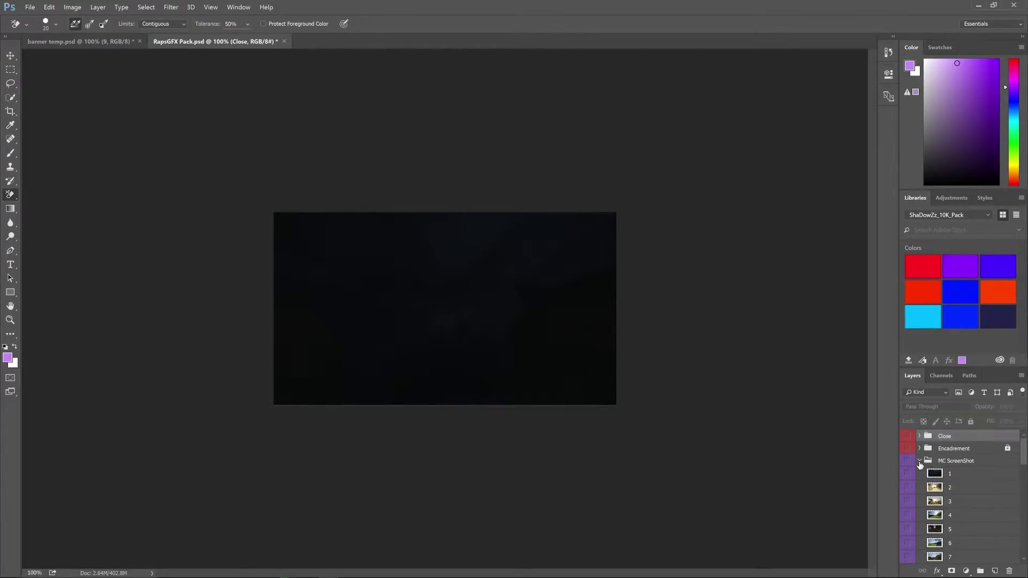
{"action": "left_click", "coordinate": [308, 570]}
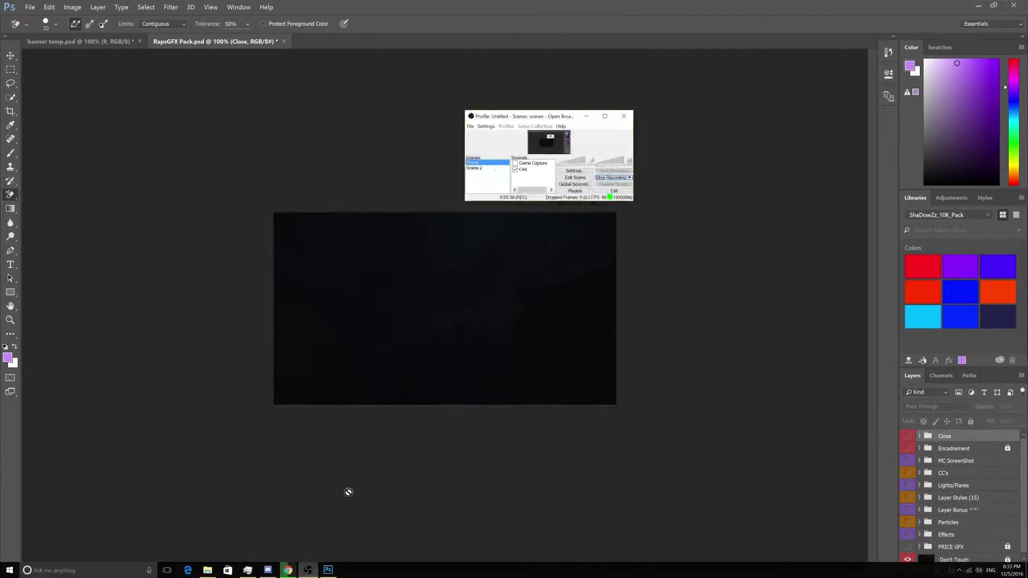
{"action": "left_click", "coordinate": [308, 570]}
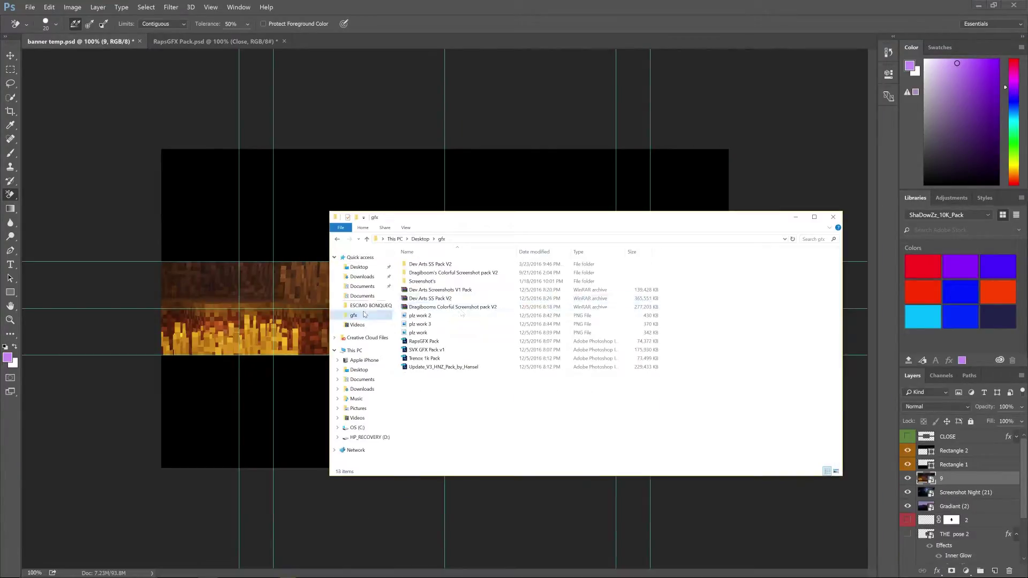
Place the plz work, plz work 3 and plz work 2 character renders from the gfx folder onto the banner strip.
{"action": "left_click", "coordinate": [482, 303]}
{"action": "left_click_drag", "start_coordinate": [482, 302], "coordinate": [456, 354]}
{"action": "left_click_drag", "start_coordinate": [739, 429], "coordinate": [693, 401]}
{"action": "key", "text": "Return"}
{"action": "left_click_drag", "start_coordinate": [161, 150], "coordinate": [489, 332]}
{"action": "key", "text": "Return"}
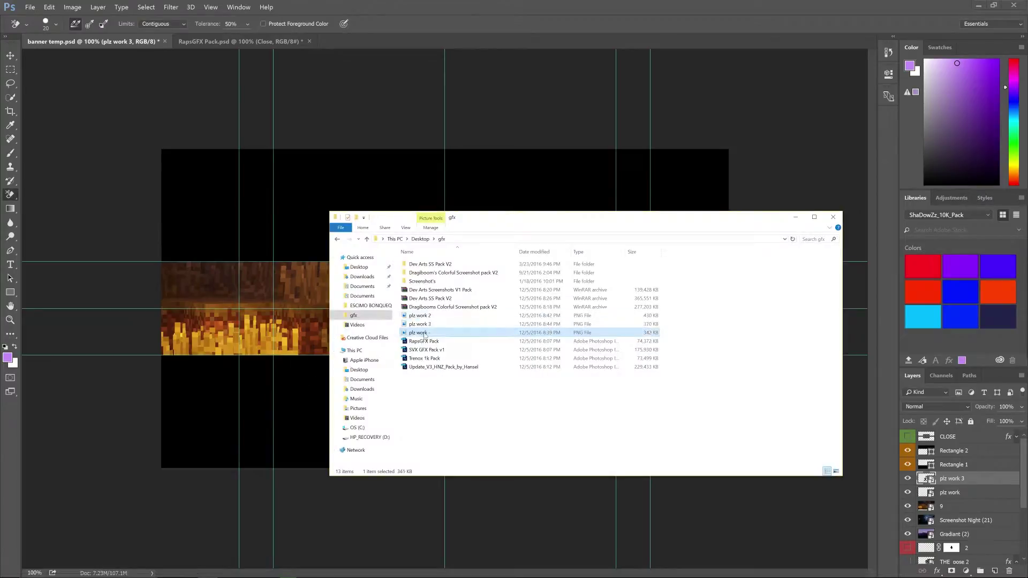
{"action": "left_click_drag", "start_coordinate": [448, 328], "coordinate": [248, 343]}
{"action": "key", "text": "Return"}
Hide the plz work, plz work 2 and 9 layers so only the plz work 3 render shows over the night background.
{"action": "scroll", "coordinate": [959, 482], "scroll_direction": "down", "scroll_amount": 1}
{"action": "left_click", "coordinate": [953, 464]}
{"action": "left_click", "coordinate": [908, 450]}
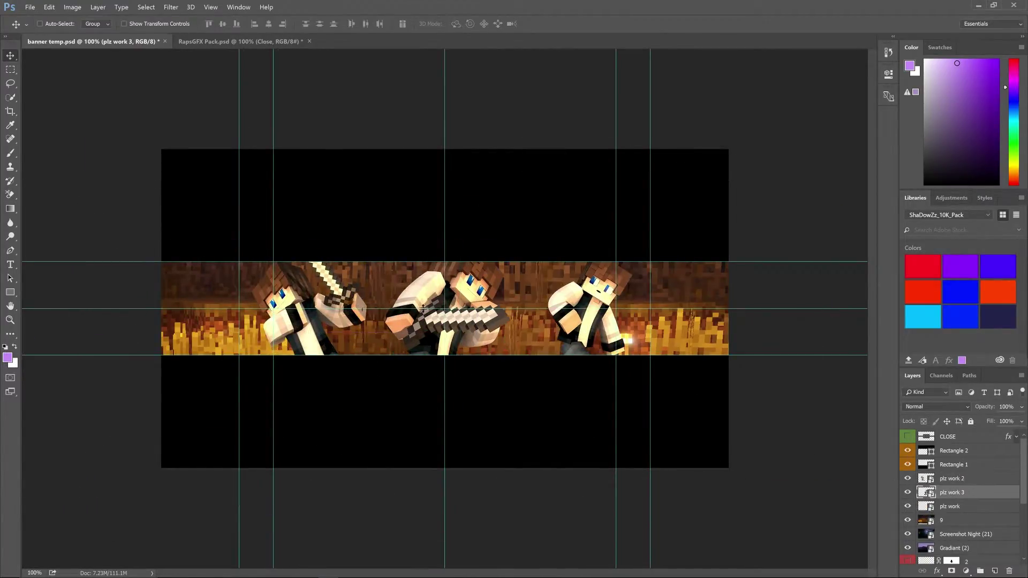
{"action": "left_click", "coordinate": [907, 478]}
{"action": "left_click", "coordinate": [909, 493]}
Give plz work 3 a white Screen outer glow with 10% opacity, 25% spread and 13 px size, and add a new layer above it.
{"action": "right_click", "coordinate": [954, 464]}
{"action": "left_click", "coordinate": [959, 112]}
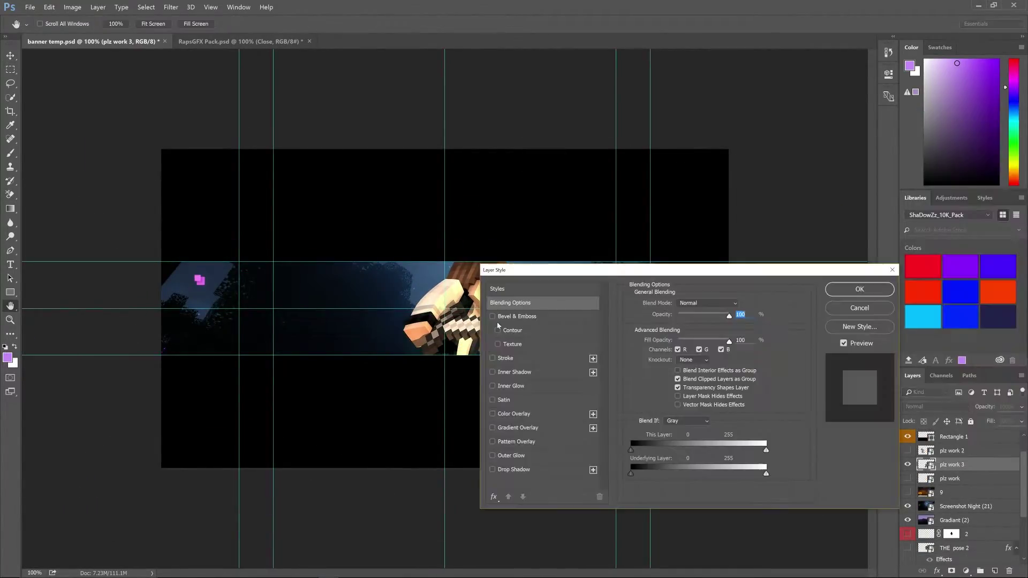
{"action": "left_click_drag", "start_coordinate": [693, 206], "coordinate": [776, 288]}
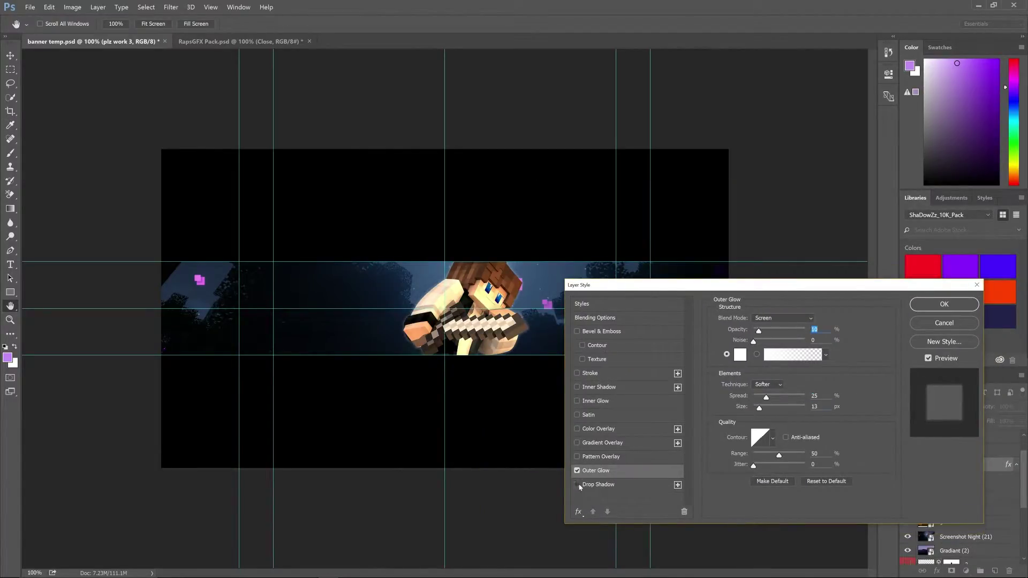
{"action": "key", "text": "Return"}
{"action": "key", "text": "ctrl+shift+alt+n"}
{"action": "key", "text": "b"}
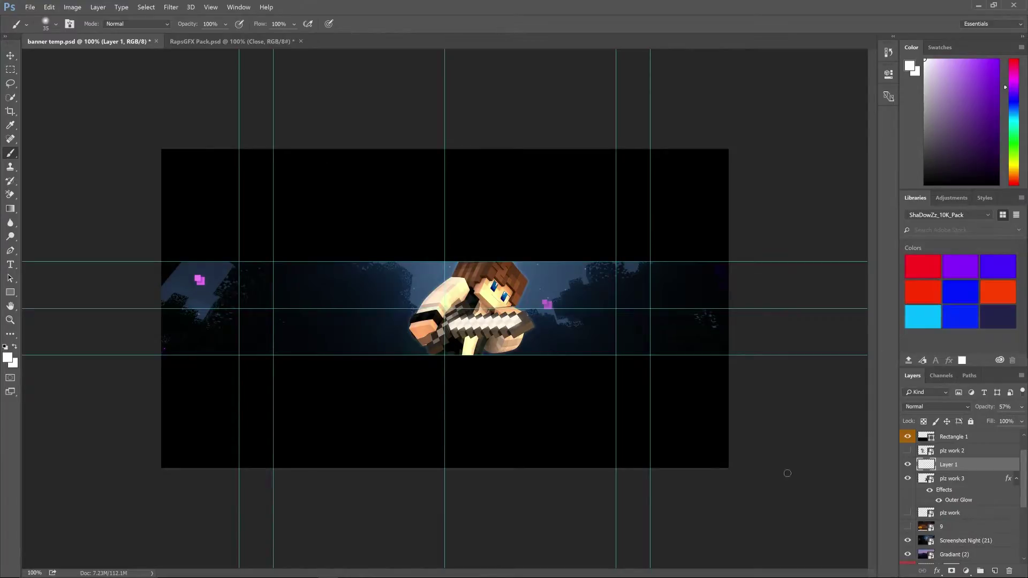
Try the Blur filter on the plz work 3 render and undo it.
{"action": "left_click", "coordinate": [171, 7]}
{"action": "left_click", "coordinate": [342, 124]}
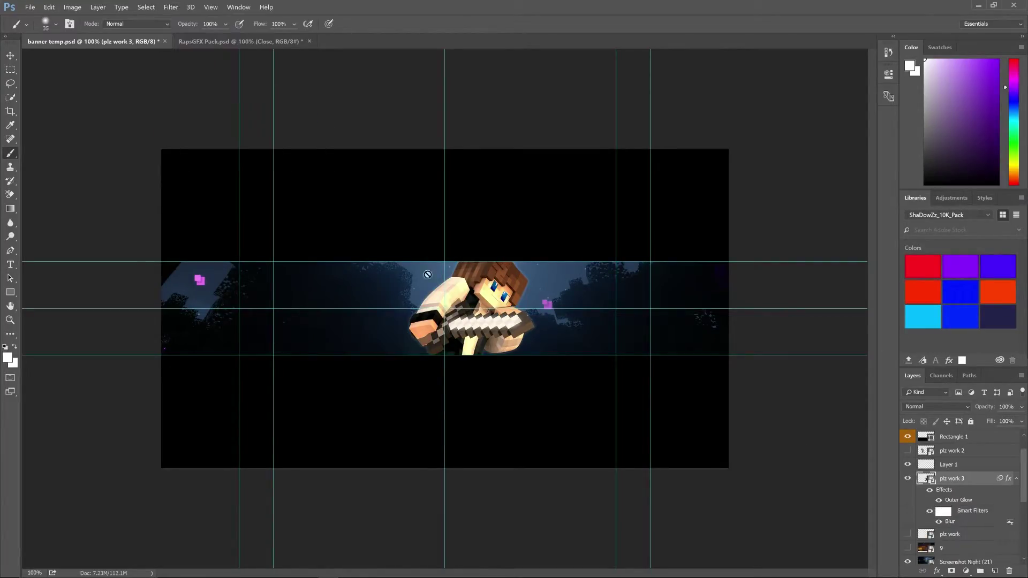
{"action": "left_click", "coordinate": [947, 528]}
{"action": "key", "text": "Escape"}
{"action": "key", "text": "ctrl+z"}
Apply a Motion Blur smart filter to the plz work 3 render and add a layer mask to it.
{"action": "left_click", "coordinate": [170, 7]}
{"action": "mouse_move", "coordinate": [203, 96]}
{"action": "left_click", "coordinate": [291, 140]}
{"action": "key", "text": "Return"}
{"action": "left_click", "coordinate": [336, 226]}
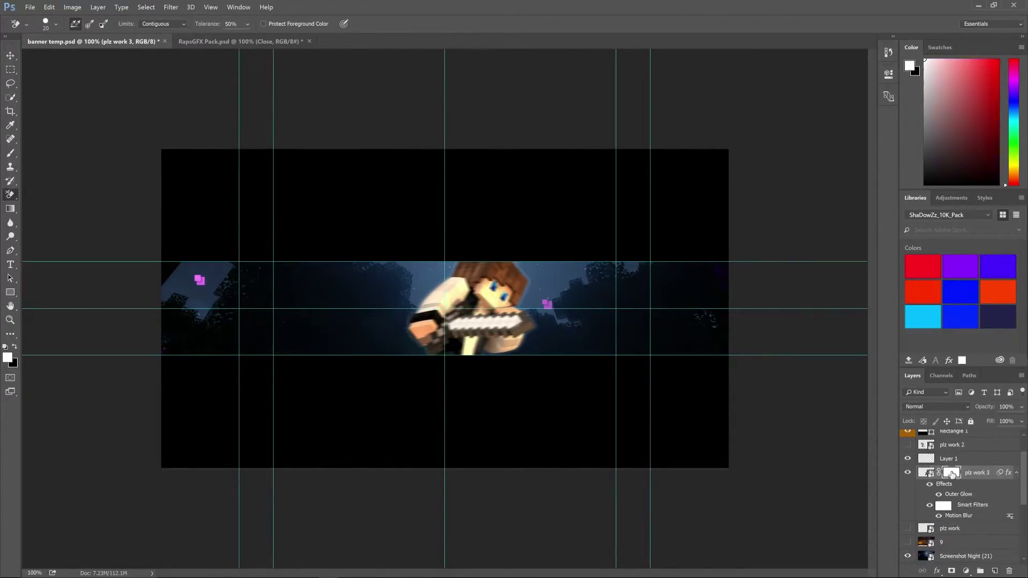
Turn off the Motion Blur filter on plz work 3 and open SVX GFX Pack v1.
{"action": "scroll", "coordinate": [952, 475], "scroll_direction": "up", "scroll_amount": 2}
{"action": "left_click", "coordinate": [946, 509]}
{"action": "left_click", "coordinate": [944, 539]}
{"action": "left_click", "coordinate": [510, 334]}
{"action": "key", "text": "Return"}
{"action": "scroll", "coordinate": [964, 493], "scroll_direction": "down", "scroll_amount": 1}
{"action": "key", "text": "b"}
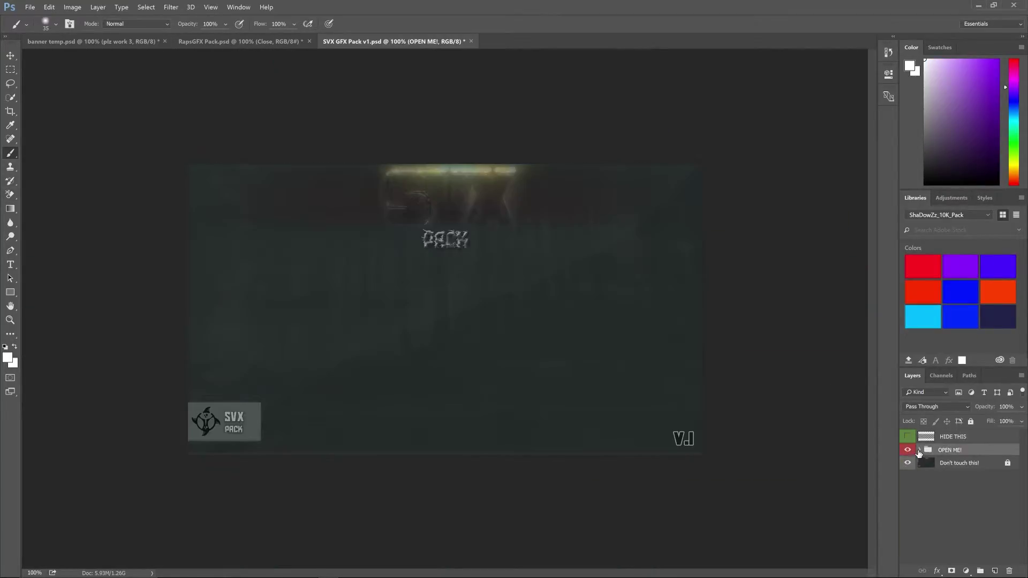
Bring the #9 and #12 effect layers from the pack's OPEN ME! group into the banner, lowering #12 to 30% opacity.
{"action": "left_click", "coordinate": [919, 450]}
{"action": "left_click", "coordinate": [908, 519]}
{"action": "left_click", "coordinate": [964, 530]}
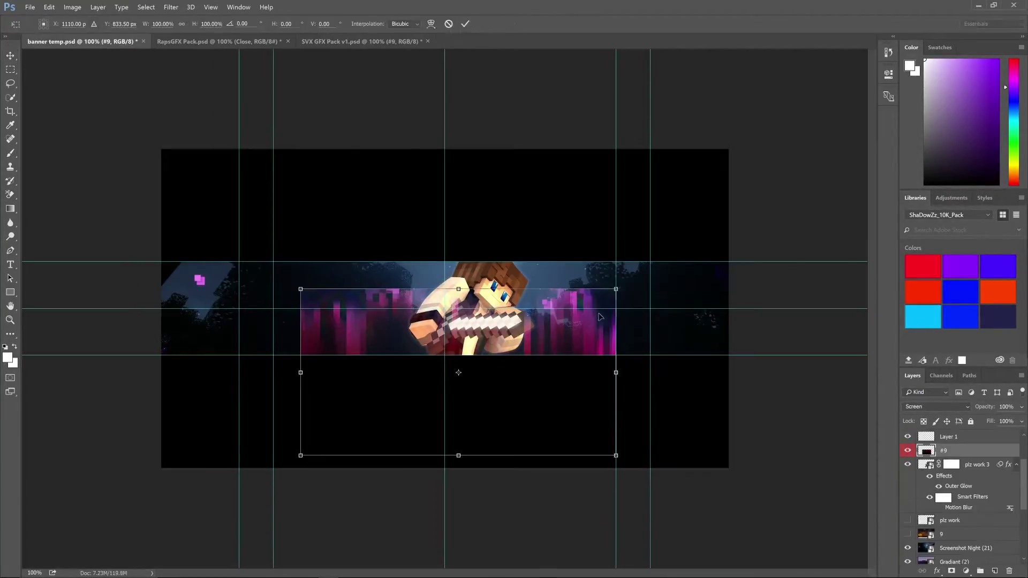
{"action": "left_click_drag", "start_coordinate": [600, 316], "coordinate": [466, 375]}
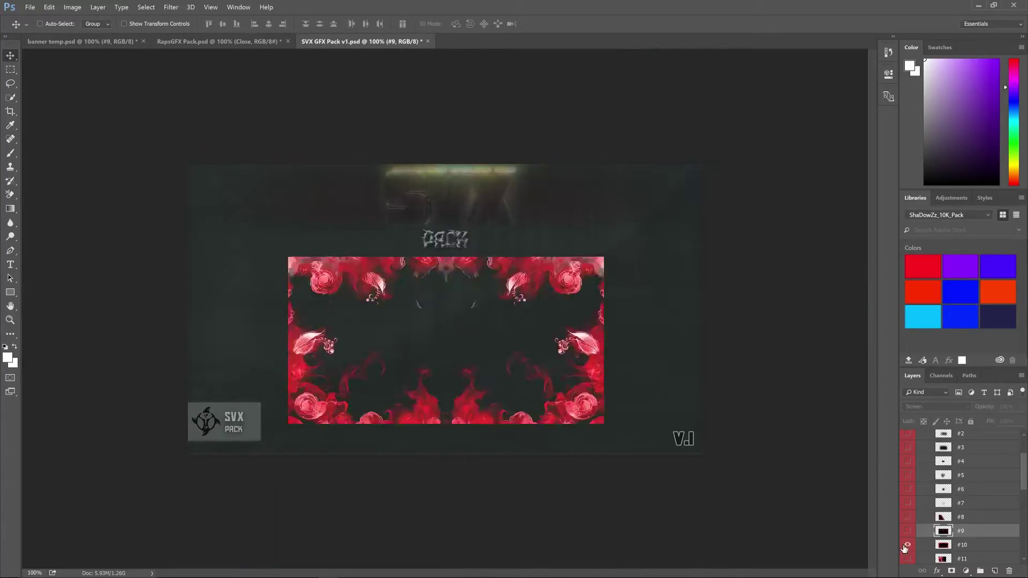
{"action": "left_click", "coordinate": [909, 545]}
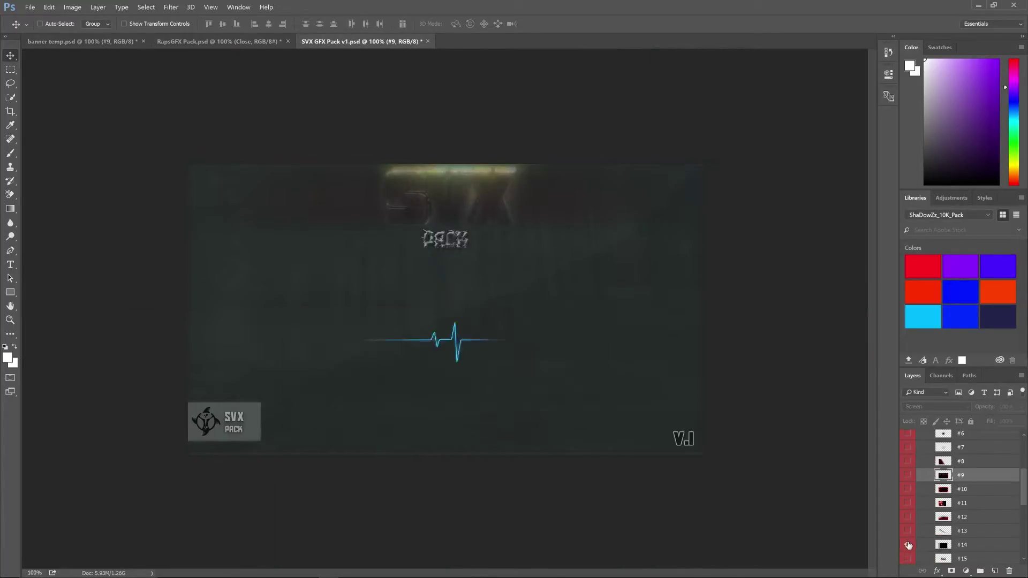
{"action": "mouse_move", "coordinate": [944, 461]}
{"action": "left_mouse_down"}
{"action": "mouse_move", "coordinate": [608, 246]}
{"action": "mouse_move", "coordinate": [589, 268]}
{"action": "left_mouse_up"}
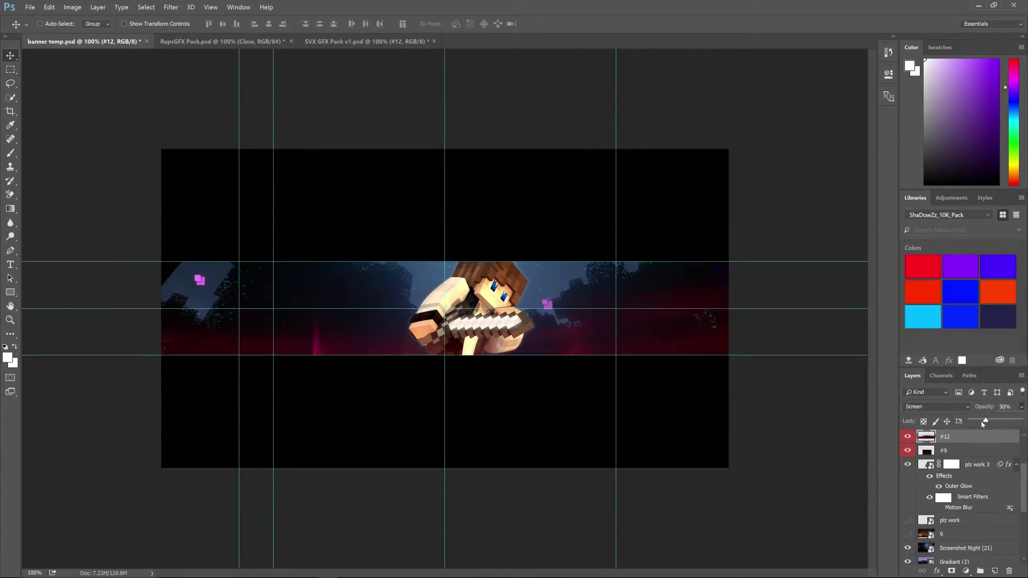
Bring the #3 effect layer from SVX GFX Pack v1 into the banner and hide the #12 and #9 layers.
{"action": "left_click", "coordinate": [355, 41]}
{"action": "left_click_drag", "start_coordinate": [940, 536], "coordinate": [91, 8]}
{"action": "left_click", "coordinate": [91, 8]}
{"action": "left_click_drag", "start_coordinate": [907, 450], "coordinate": [909, 467]}
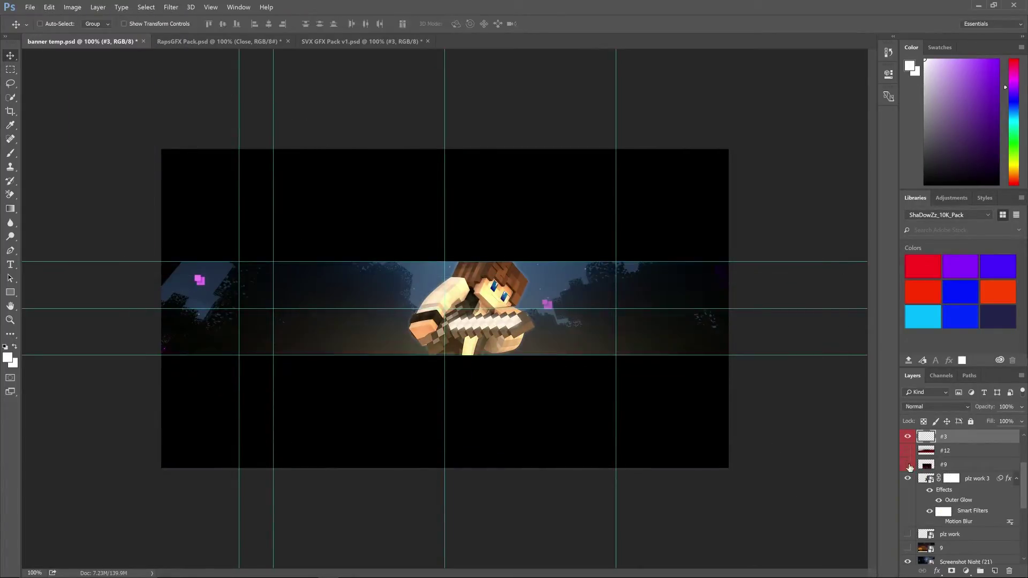
Bring the #11 ember particles and the #4 effect layer from SVX GFX Pack v1 into the banner beneath the character.
{"action": "left_click", "coordinate": [354, 42]}
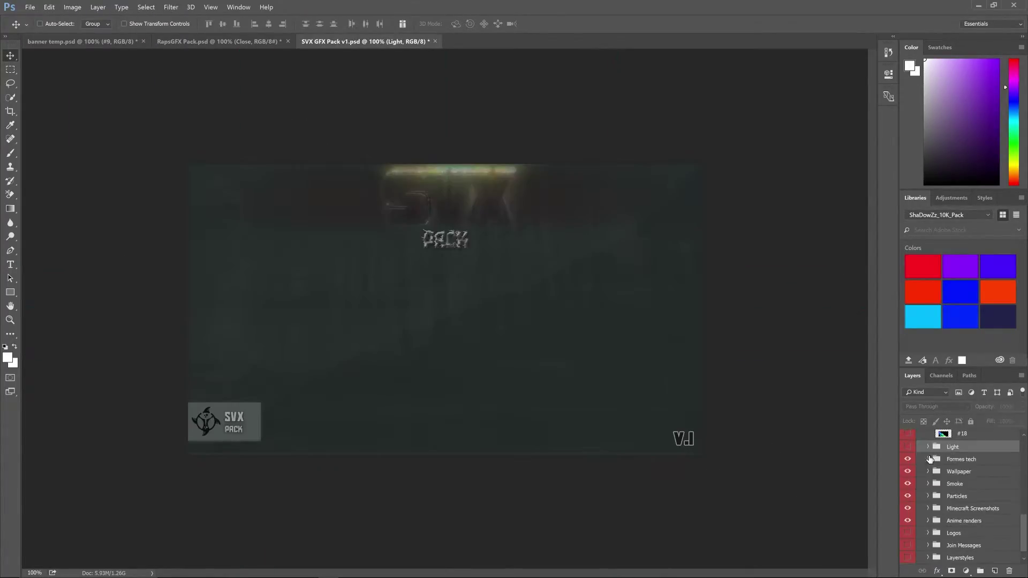
{"action": "left_click", "coordinate": [908, 483]}
{"action": "scroll", "coordinate": [912, 535], "scroll_direction": "down", "scroll_amount": 2}
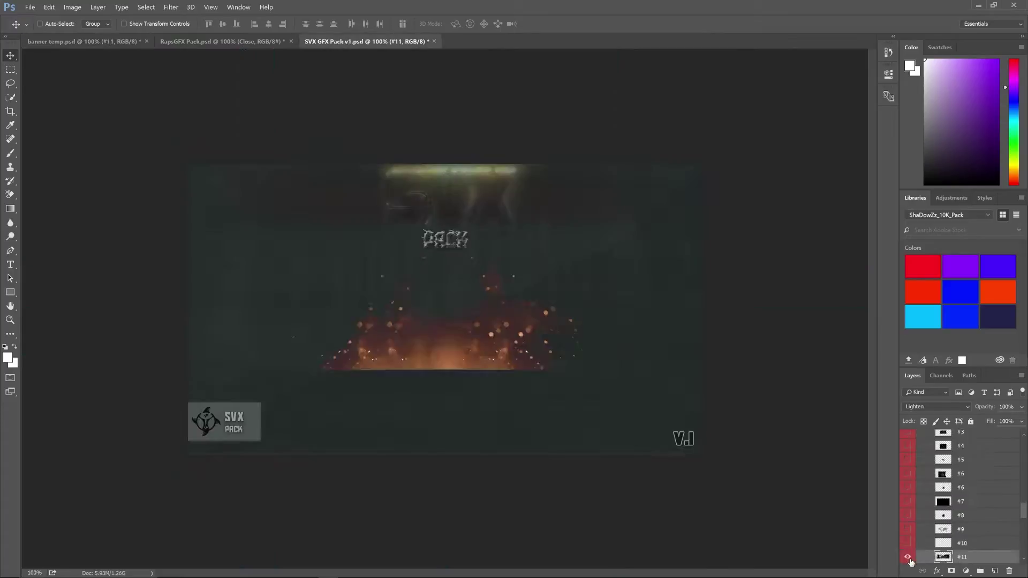
{"action": "scroll", "coordinate": [923, 511], "scroll_direction": "up", "scroll_amount": 1}
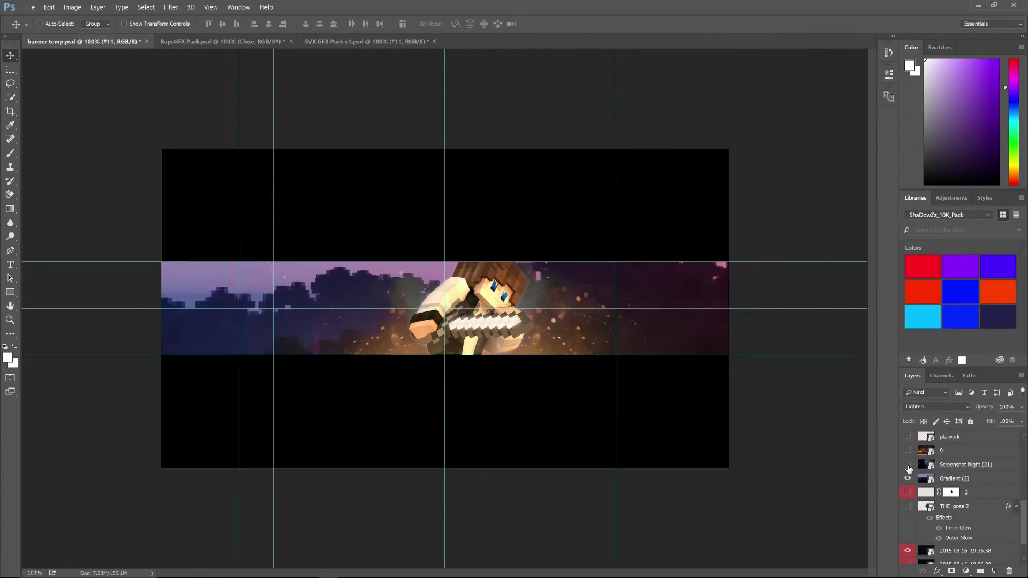
Keep Screenshot Night (21) as the visible background and paint the character's eyes blue on a new layer above plz work 3.
{"action": "left_click", "coordinate": [908, 451]}
{"action": "left_click", "coordinate": [908, 451]}
{"action": "scroll", "coordinate": [910, 482], "scroll_direction": "up", "scroll_amount": 3}
{"action": "scroll", "coordinate": [919, 518], "scroll_direction": "up", "scroll_amount": 3}
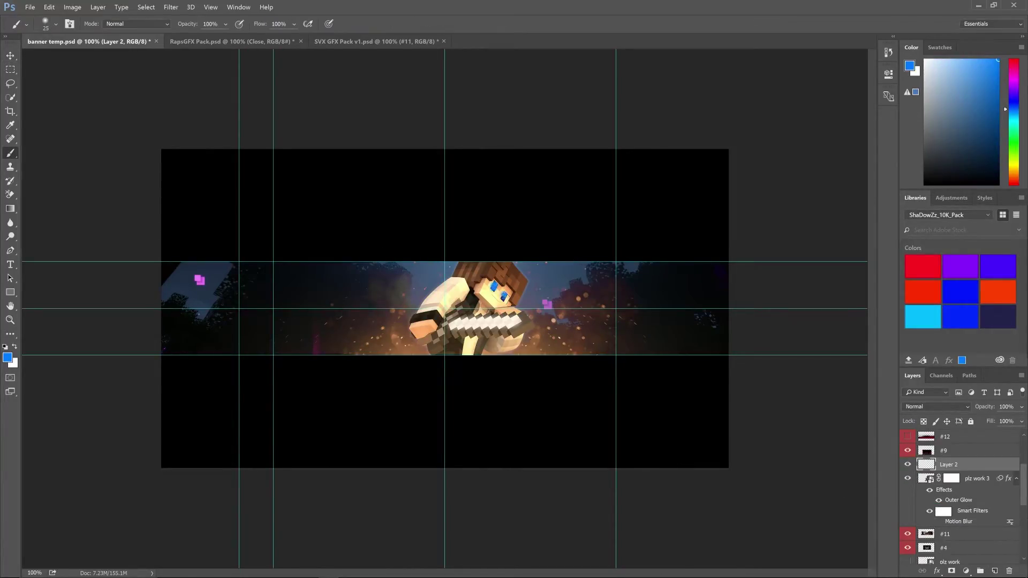
Turn the Motion Blur filter back on for plz work 3 and rasterize the layer with it.
{"action": "key", "text": "v"}
{"action": "left_click", "coordinate": [944, 511]}
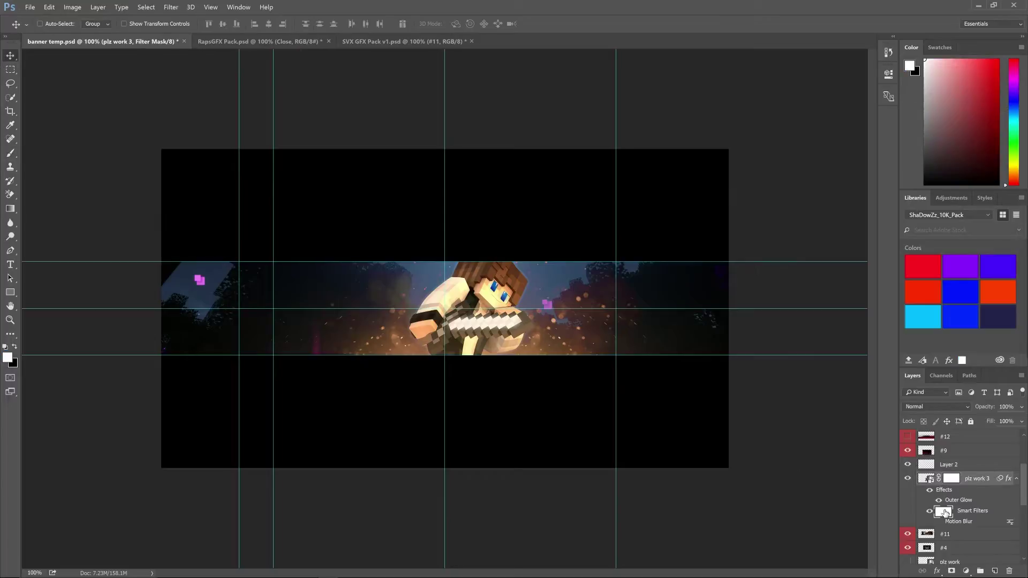
{"action": "key", "text": "ctrl+2"}
{"action": "left_click", "coordinate": [72, 7]}
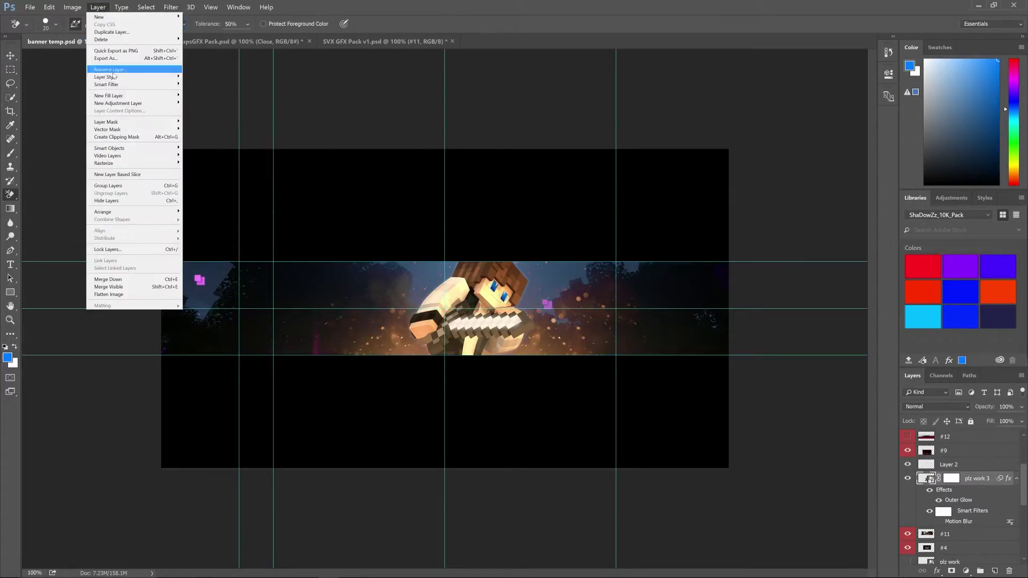
{"action": "left_click", "coordinate": [203, 193]}
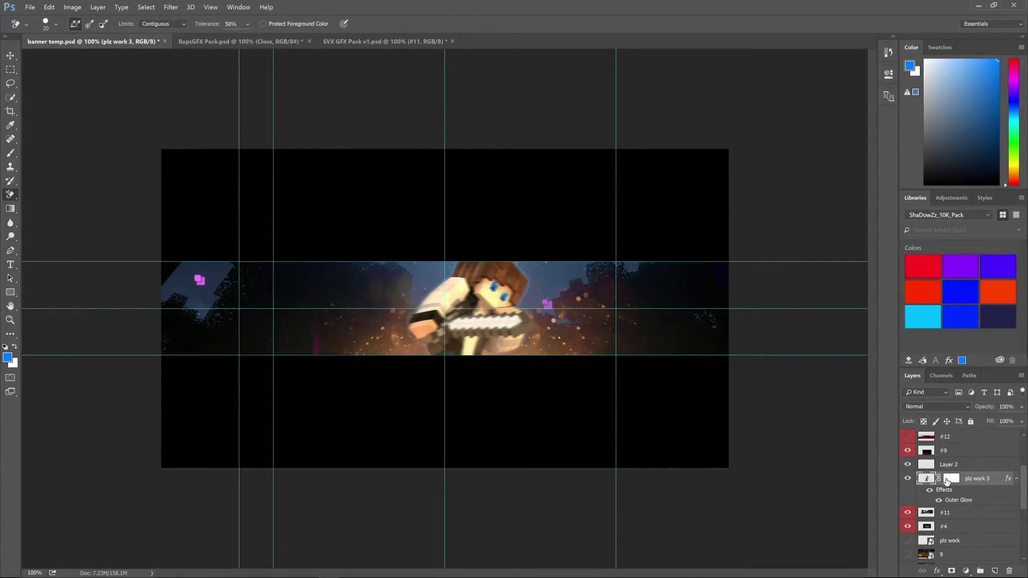
Reopen the Motion Blur filter on plz work 3 and apply it with a distance of 14 pixels.
{"action": "key", "text": "ctrl+alt+f"}
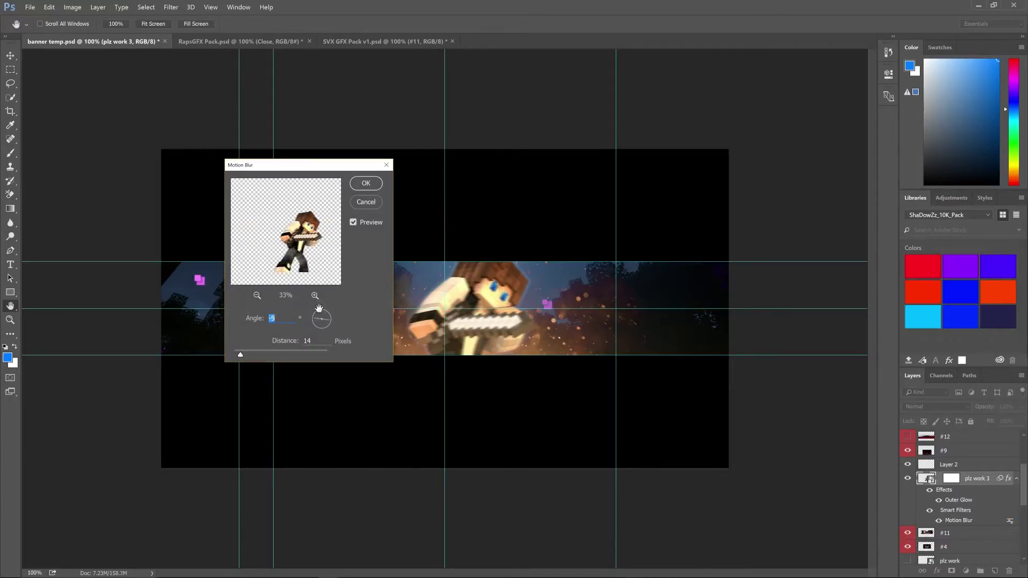
{"action": "key", "text": "Return"}
{"action": "key", "text": "e"}
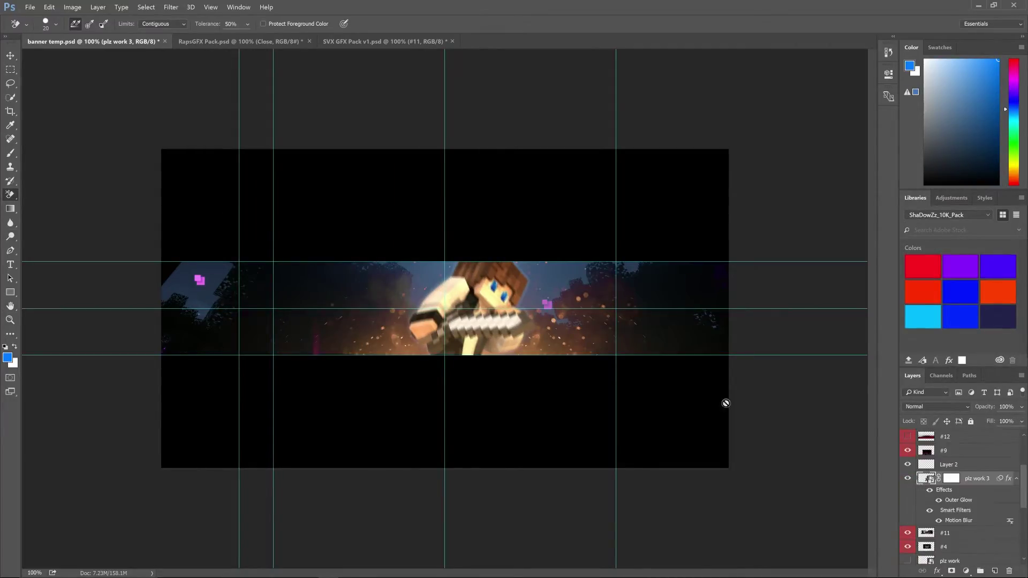
{"action": "key", "text": "ctrl+Return"}
Work on the Name text layer in the banner and try repositioning it with Free Transform.
{"action": "key", "text": "v"}
{"action": "key", "text": "ctrl+shift+Tab"}
{"action": "key", "text": "ctrl+Tab"}
{"action": "right_click", "coordinate": [909, 482]}
{"action": "left_click", "coordinate": [943, 300]}
{"action": "key", "text": "ctrl+t"}
{"action": "left_click_drag", "start_coordinate": [457, 321], "coordinate": [567, 301]}
{"action": "key", "text": "Escape"}
Switch to Trenox 1k Pack.psd, hide its HIDE layer and show the Layer Styles group.
{"action": "key", "text": "ctrl+shift+Tab"}
{"action": "key", "text": "ctrl+Tab"}
{"action": "left_click_drag", "start_coordinate": [354, 342], "coordinate": [353, 342]}
{"action": "left_click_drag", "start_coordinate": [937, 461], "coordinate": [961, 465]}
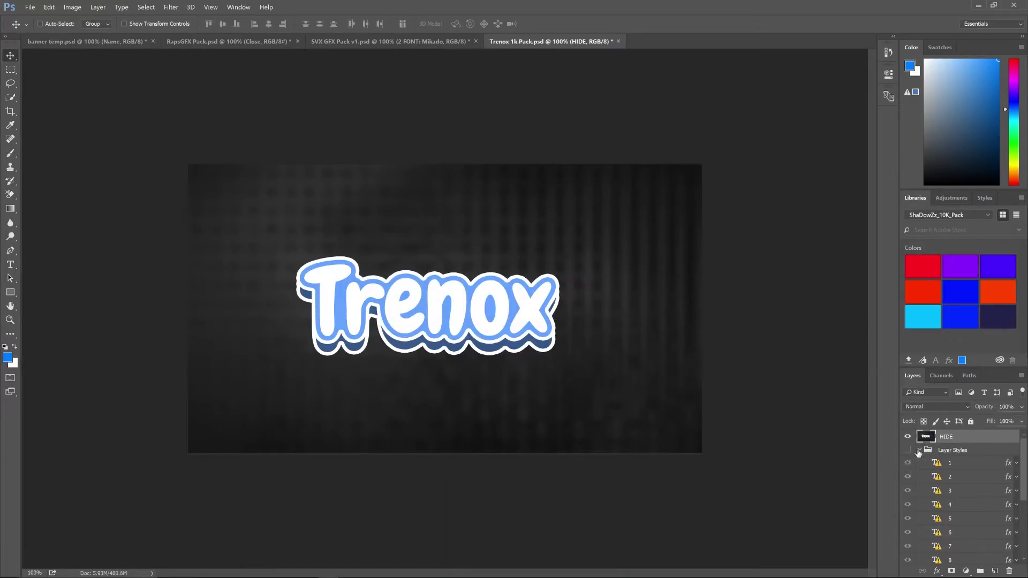
{"action": "left_click", "coordinate": [908, 437]}
{"action": "left_click", "coordinate": [908, 450]}
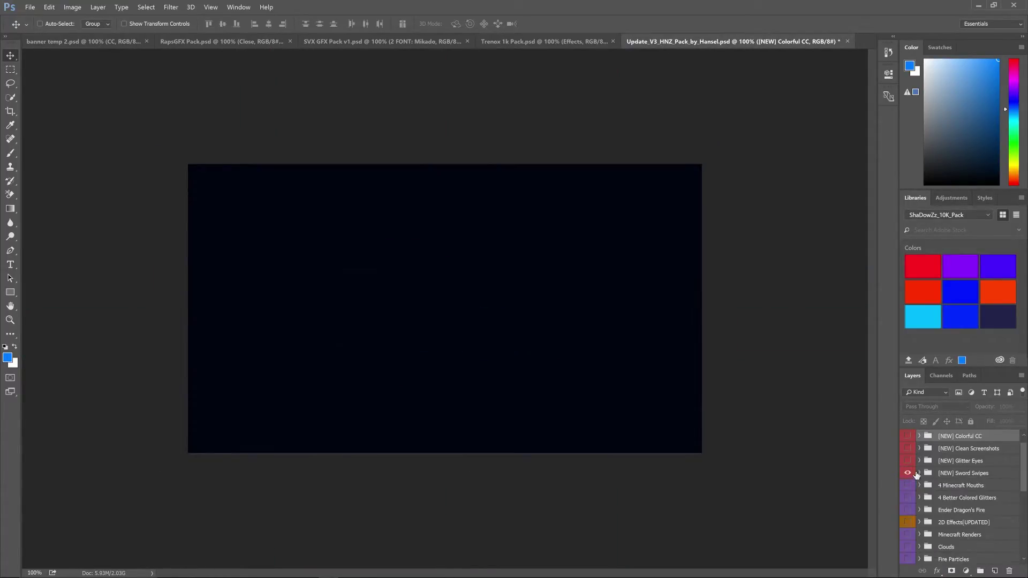
Bring Better Colorful Glitter and lightning layer 5 from the HNZ pack into banner temp 2, rotating the lightning about 145° over the sword.
{"action": "left_click", "coordinate": [908, 498], "text": "alt"}
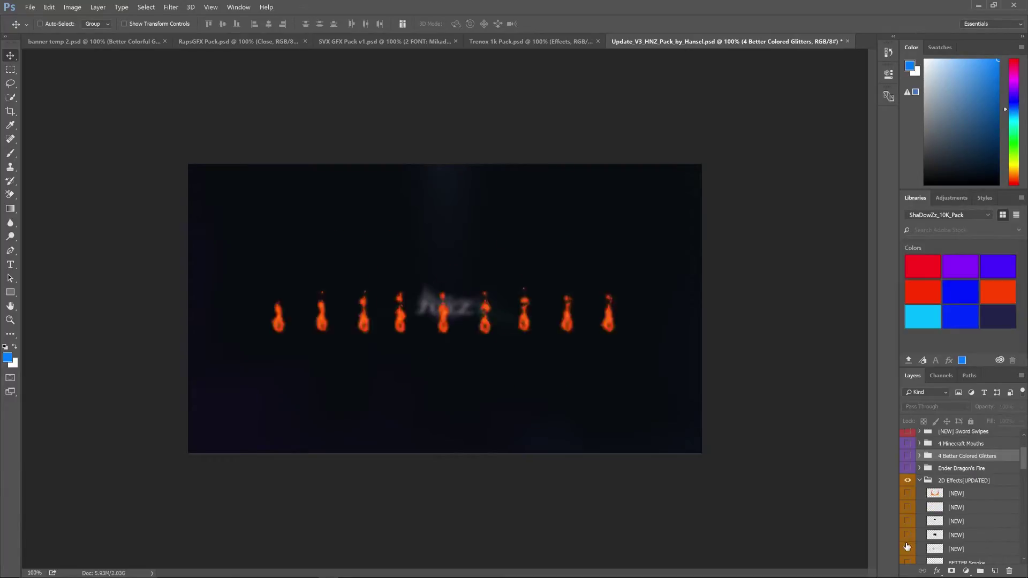
{"action": "left_click", "coordinate": [908, 524]}
{"action": "key", "text": "e"}
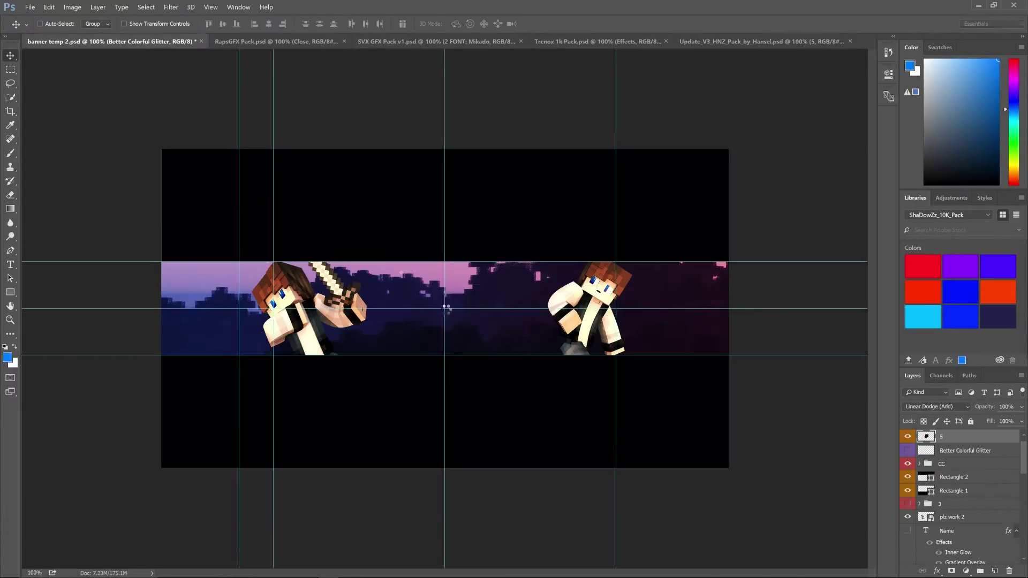
{"action": "key", "text": "ctrl+t"}
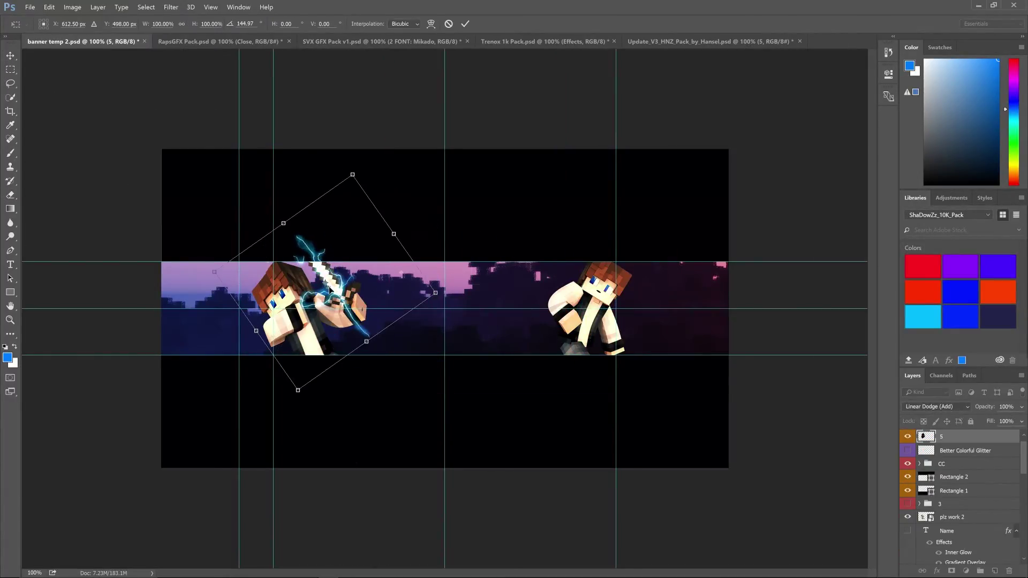
{"action": "key", "text": "Return"}
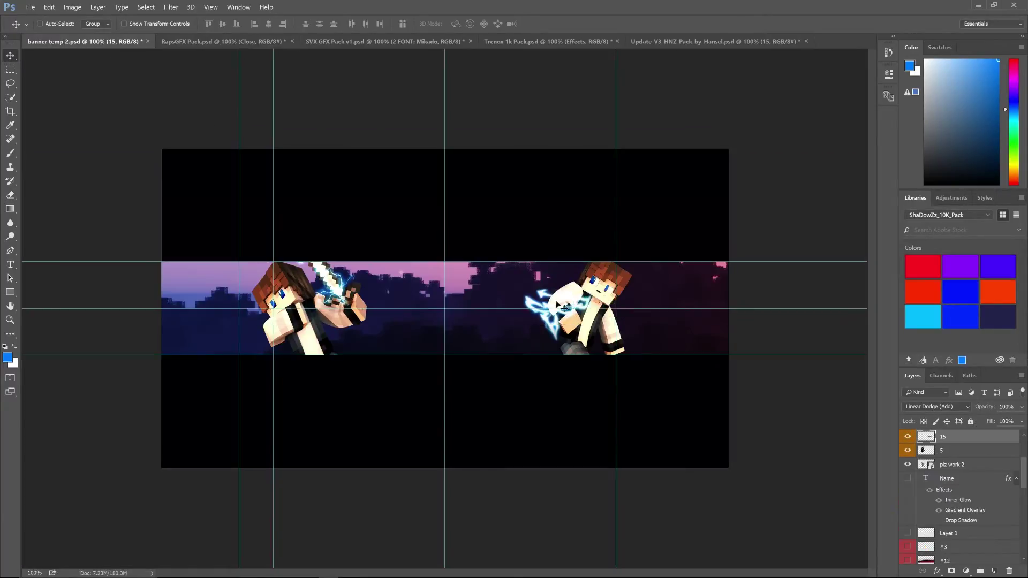
Position lightning layer 15 around the right-hand character and adjust its place in the layer order.
{"action": "key", "text": "ctrl+t"}
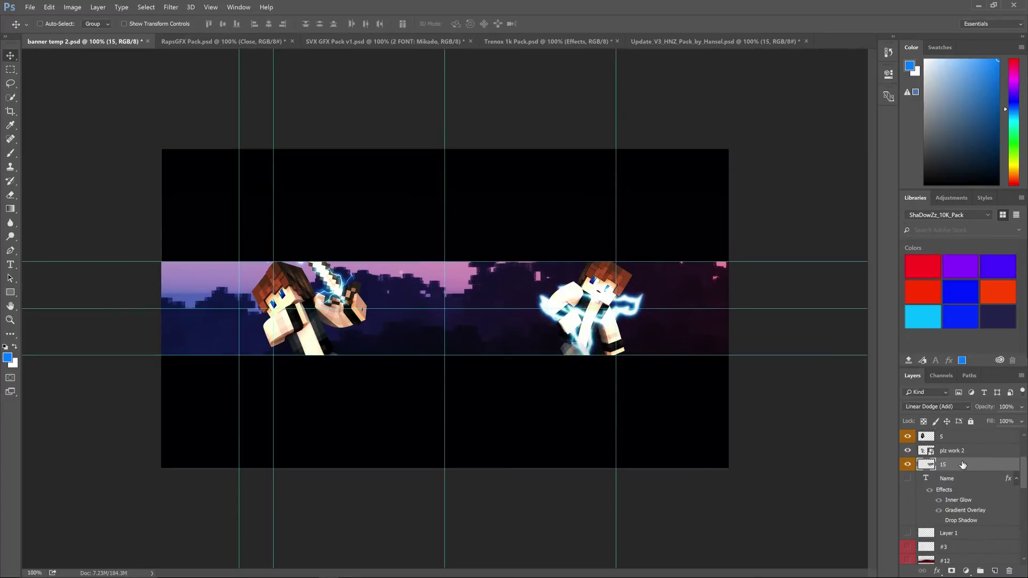
{"action": "left_click_drag", "start_coordinate": [962, 464], "coordinate": [901, 448]}
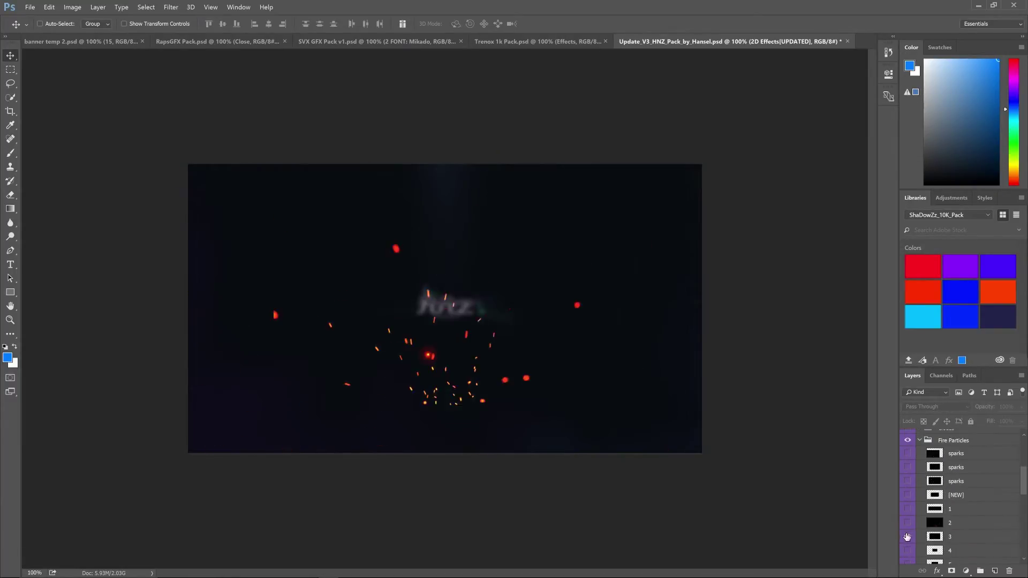
Bring fire particles 3, the [NEW] flame and flame 13 from the HNZ pack onto the left-hand character, rotating the [NEW] flame about -32°.
{"action": "left_click_drag", "start_coordinate": [907, 536], "coordinate": [374, 252]}
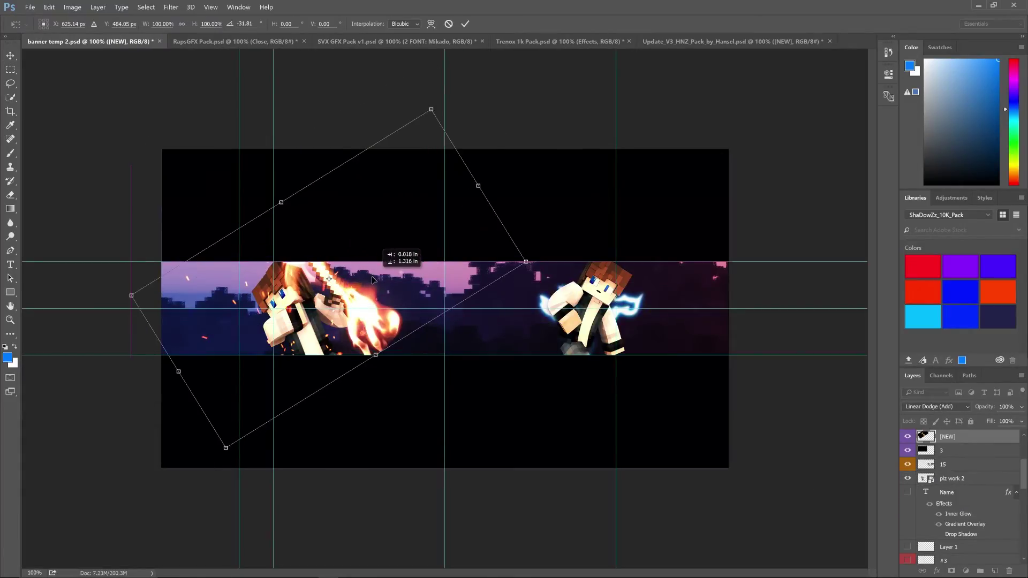
{"action": "key", "text": "Return"}
{"action": "mouse_move", "coordinate": [373, 279]}
{"action": "left_mouse_down"}
{"action": "mouse_move", "coordinate": [369, 325]}
{"action": "mouse_move", "coordinate": [363, 312]}
{"action": "left_mouse_up"}
{"action": "key", "text": "9"}
{"action": "key", "text": "e"}
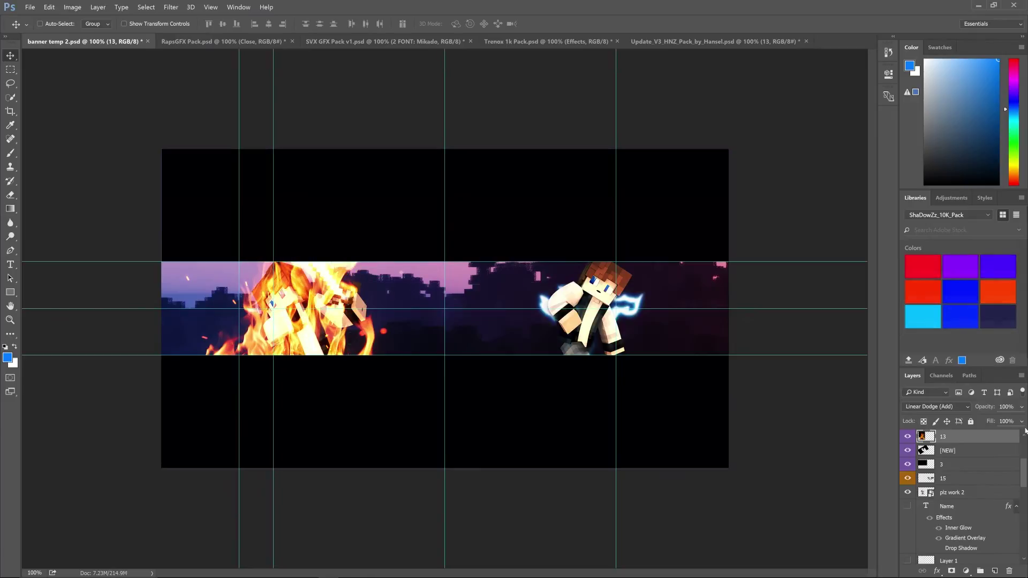
{"action": "left_click", "coordinate": [1021, 422]}
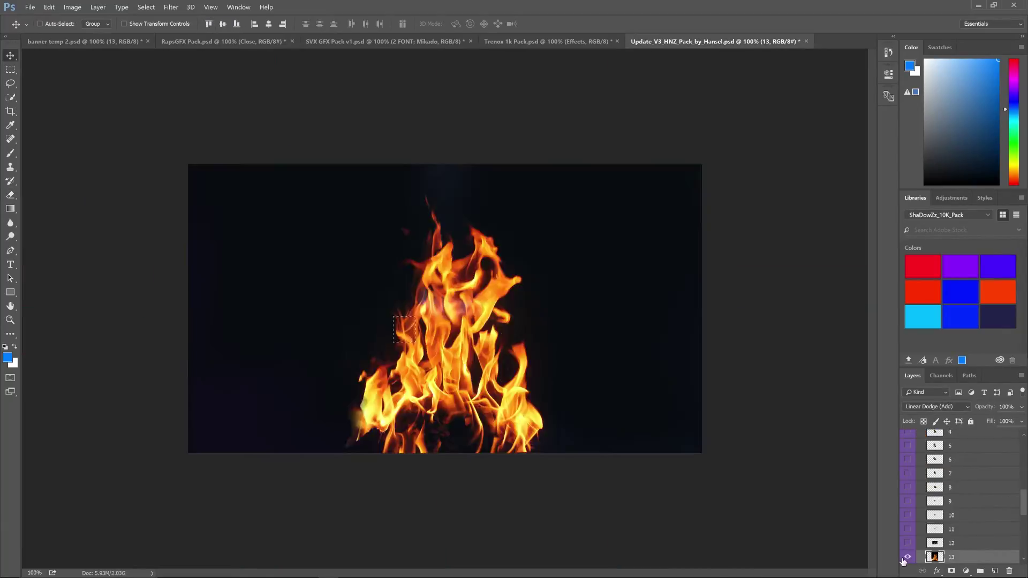
Browse the HNZ pack's effect groups, bring purple glow 8 onto the right-hand character and erase its excess.
{"action": "left_click", "coordinate": [908, 541]}
{"action": "left_click", "coordinate": [908, 542]}
{"action": "scroll", "coordinate": [907, 542], "scroll_direction": "down", "scroll_amount": 3}
{"action": "left_click", "coordinate": [908, 543]}
{"action": "left_click", "coordinate": [908, 529]}
{"action": "scroll", "coordinate": [908, 527], "scroll_direction": "up", "scroll_amount": 5}
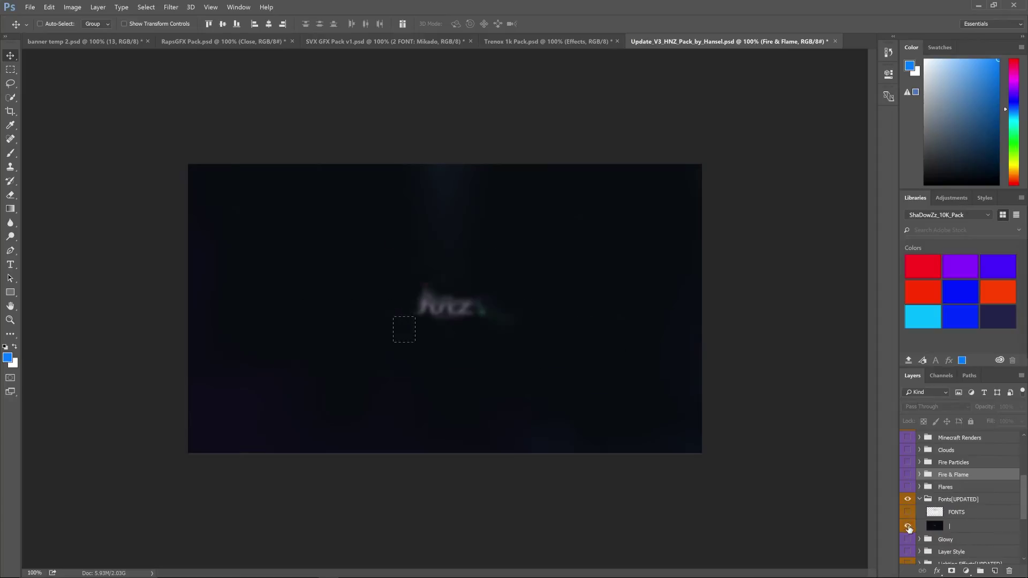
{"action": "left_click", "coordinate": [907, 524]}
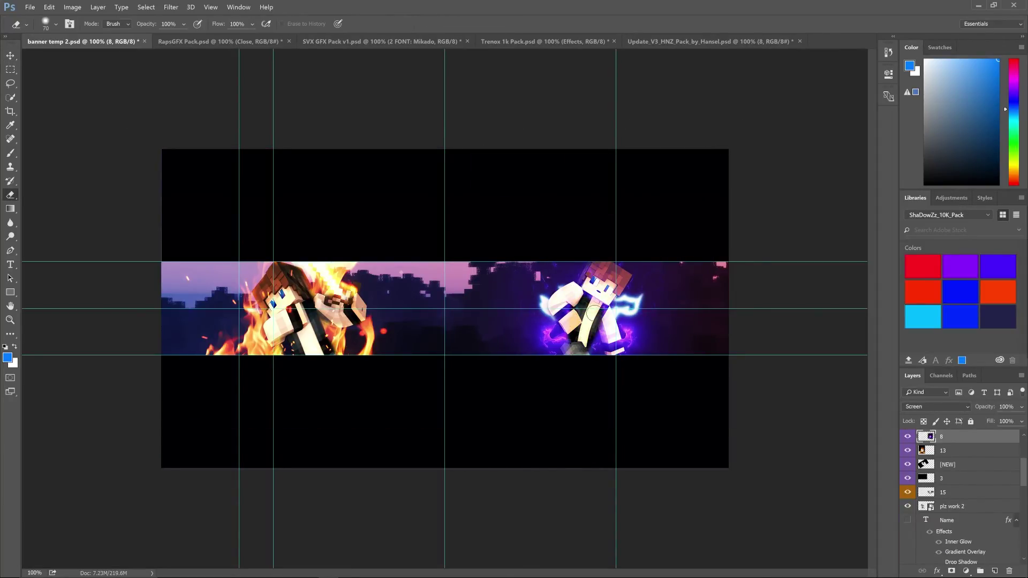
{"action": "key", "text": "v"}
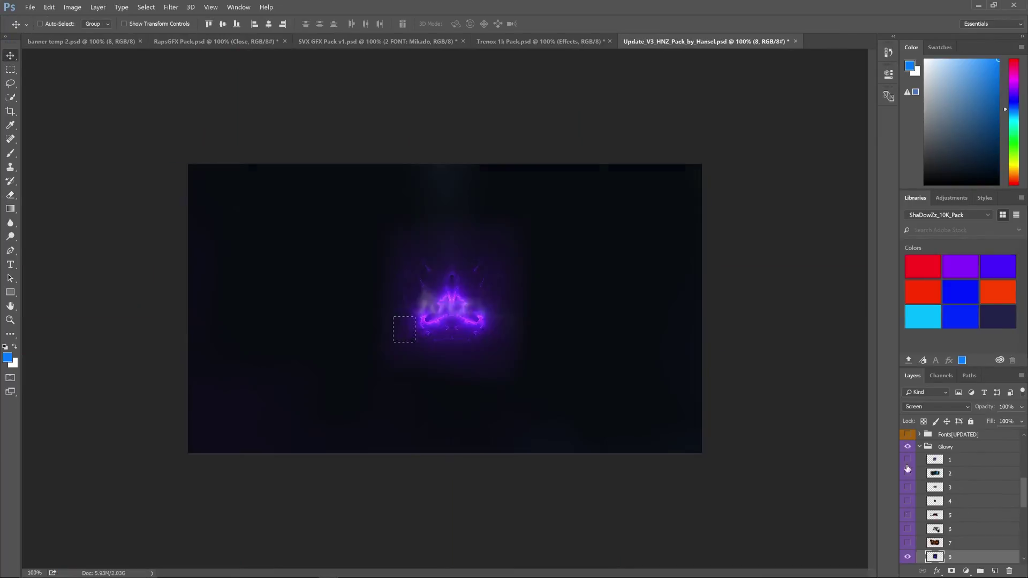
Give the Name text a blue layer style from the HNZ pack and enlarge it to about 266% width and 214% height between the characters.
{"action": "left_click", "coordinate": [907, 525]}
{"action": "left_click", "coordinate": [920, 488]}
{"action": "left_click", "coordinate": [920, 501]}
{"action": "left_click", "coordinate": [908, 513]}
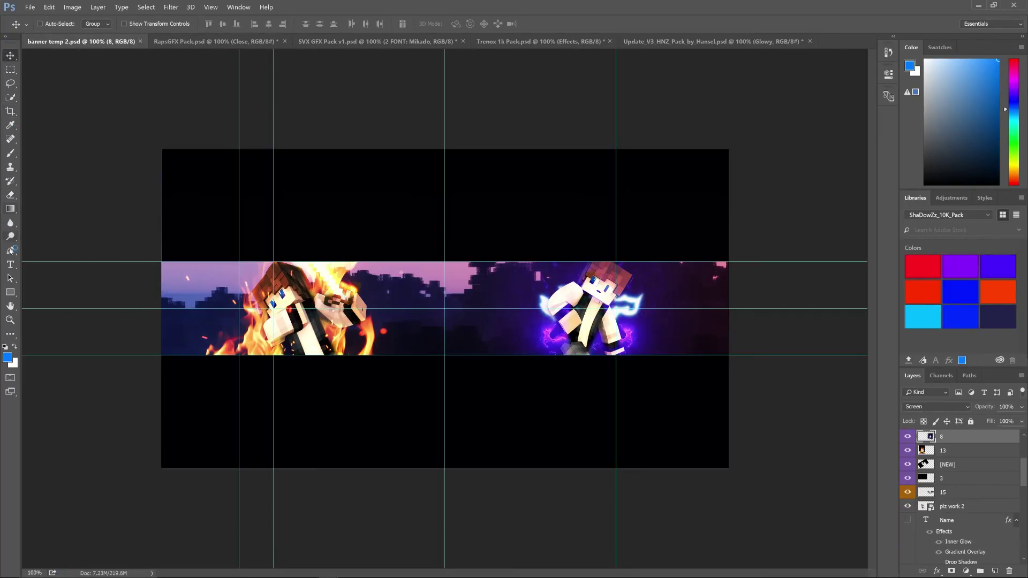
{"action": "key", "text": "ctrl+t"}
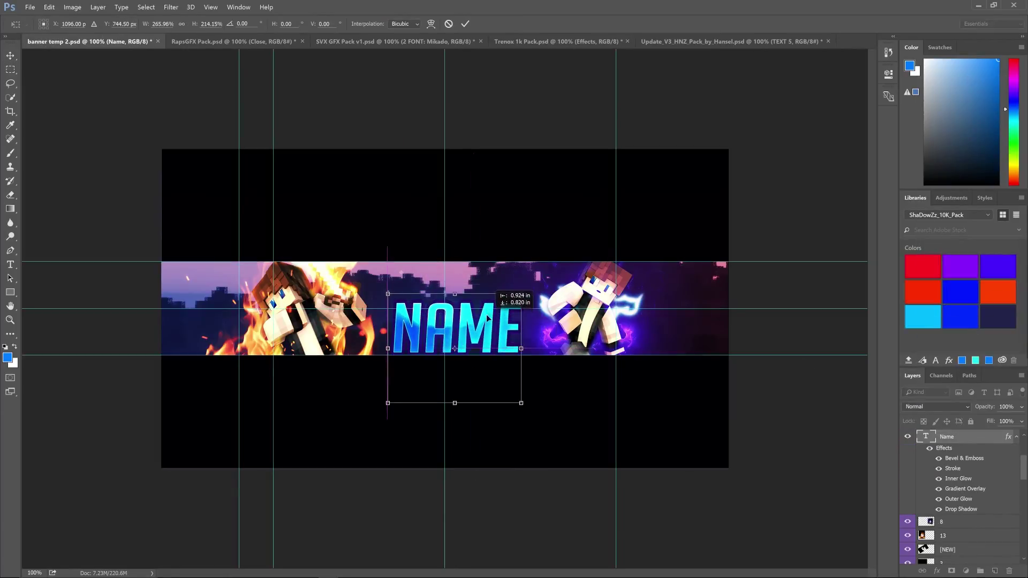
Skew the NAME text so its letters slant to the right between the two characters.
{"action": "left_click", "coordinate": [49, 7]}
{"action": "left_click", "coordinate": [64, 156]}
{"action": "left_click_drag", "start_coordinate": [394, 294], "coordinate": [528, 349]}
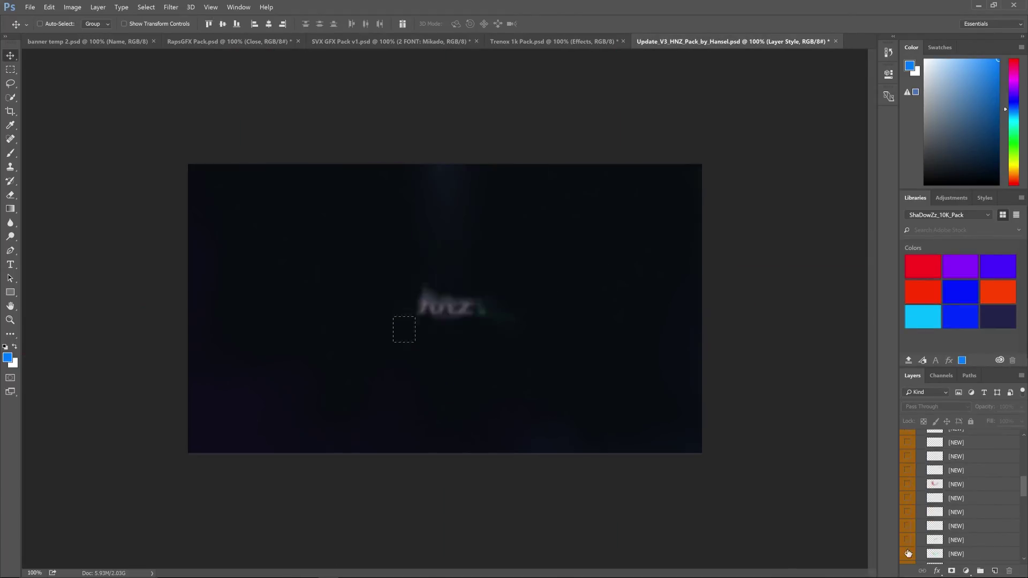
Bring the Night CC colour correction group from the HNZ pack into banner temp 2.
{"action": "left_click_drag", "start_coordinate": [948, 454], "coordinate": [690, 396]}
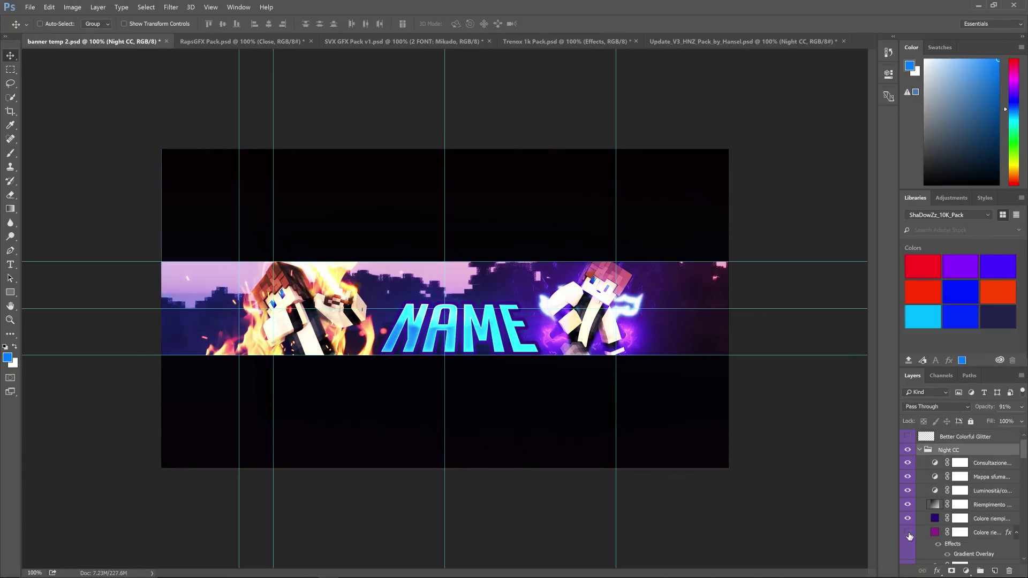